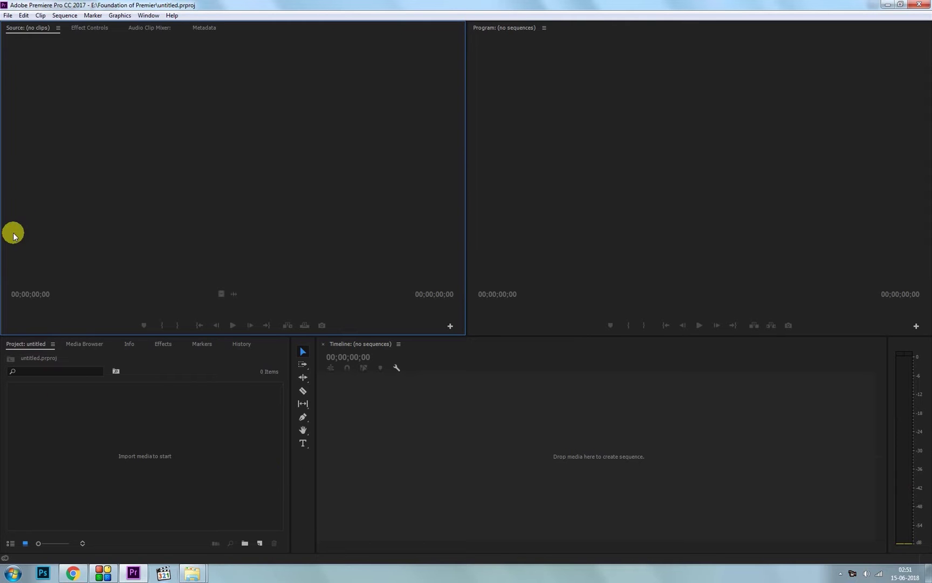
- In the Open Project dialog, rename untitled.prproj to foundation.prproj and open it
{"action": "left_click", "coordinate": [11, 17]}
{"action": "left_click", "coordinate": [35, 46]}
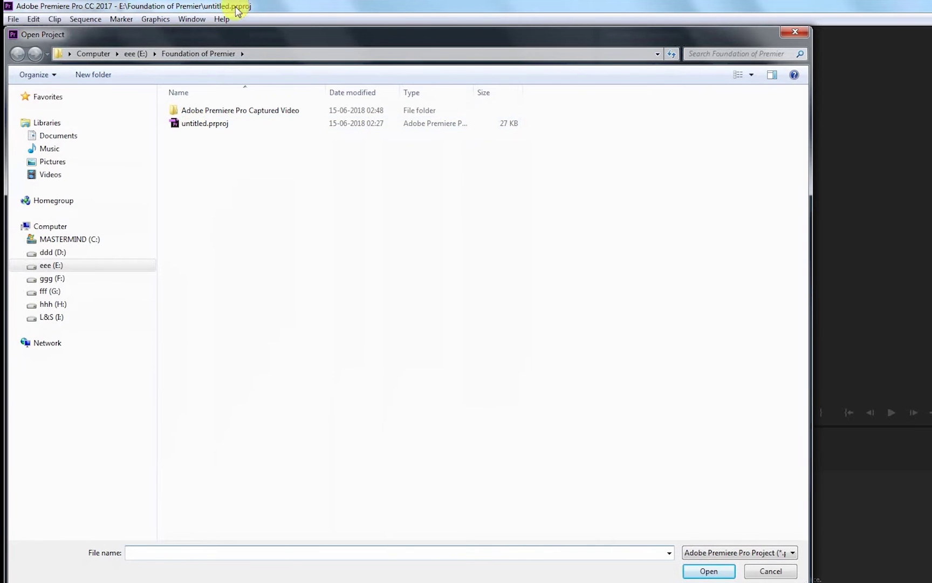
{"action": "left_click", "coordinate": [198, 127]}
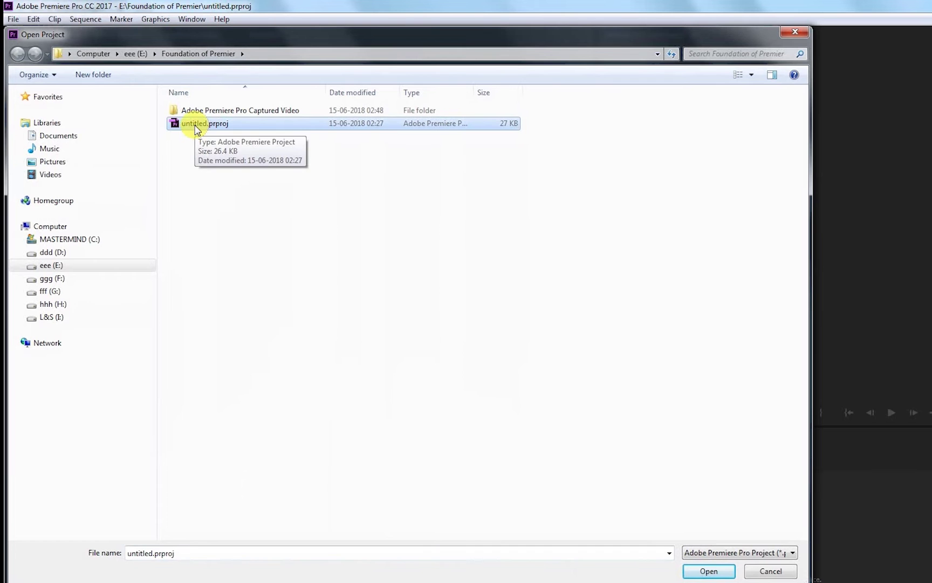
{"action": "left_click", "coordinate": [198, 125]}
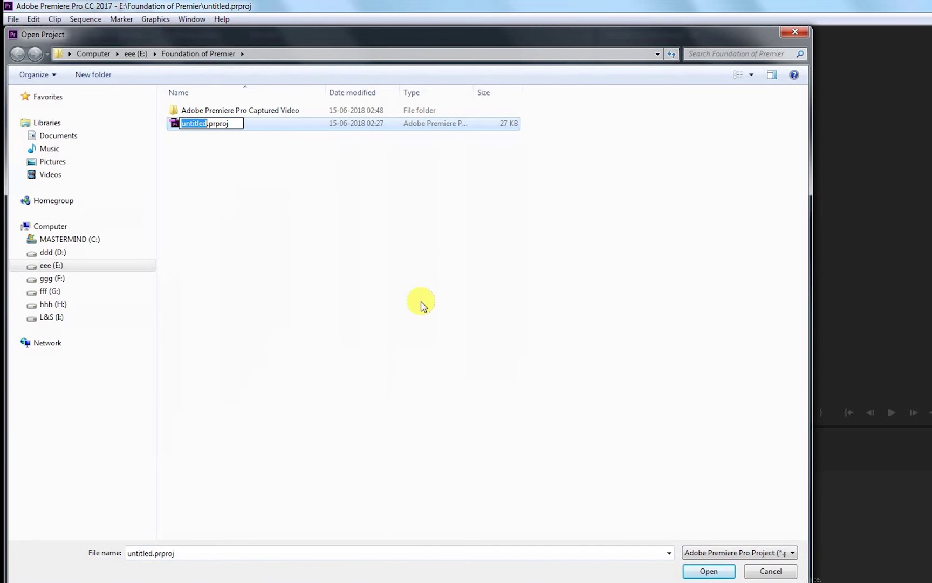
{"action": "type", "text": "foundation"}
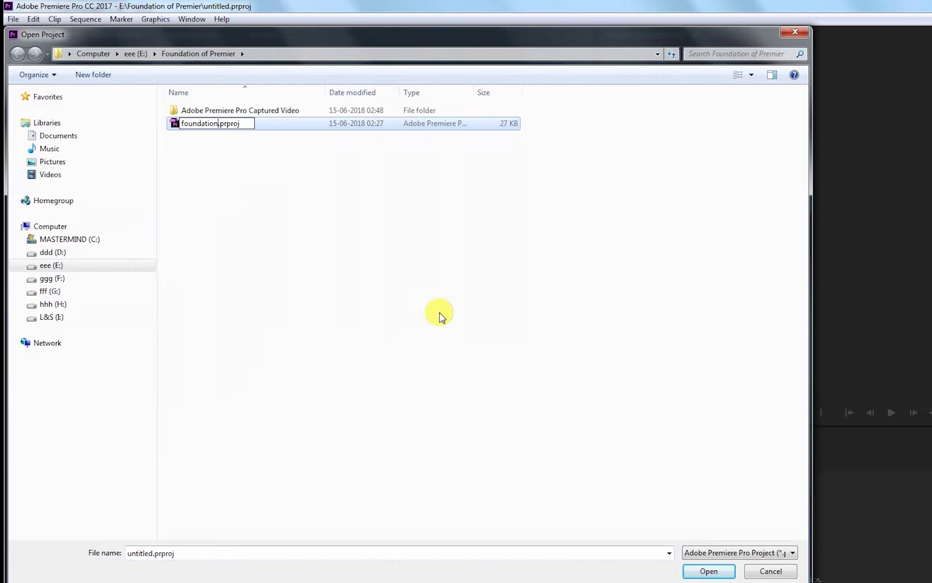
{"action": "left_click", "coordinate": [440, 317]}
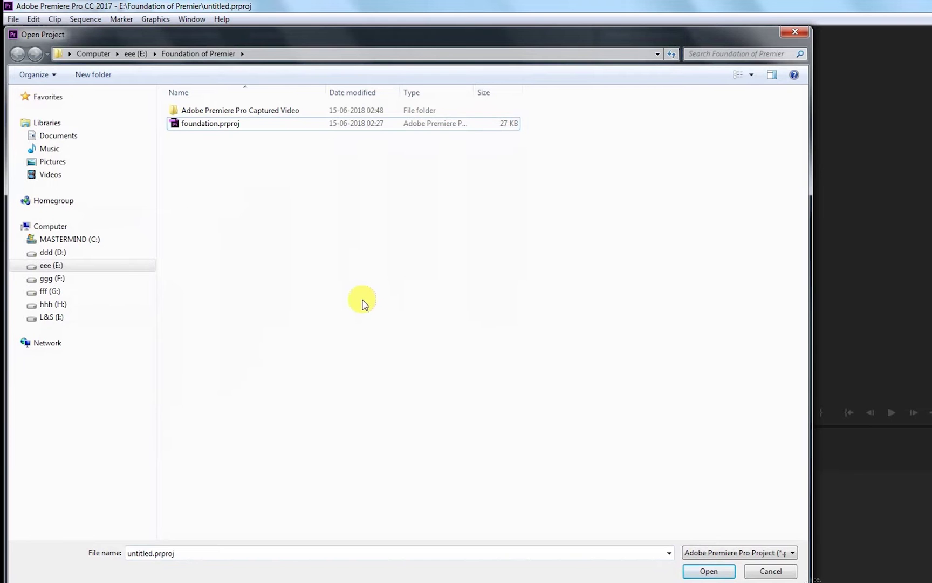
{"action": "left_click", "coordinate": [217, 124]}
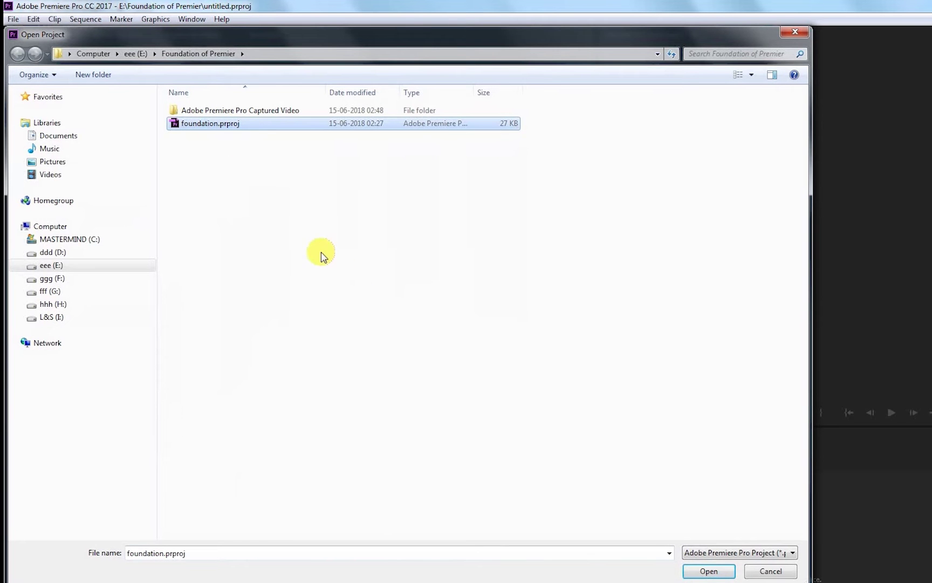
{"action": "left_click", "coordinate": [718, 569]}
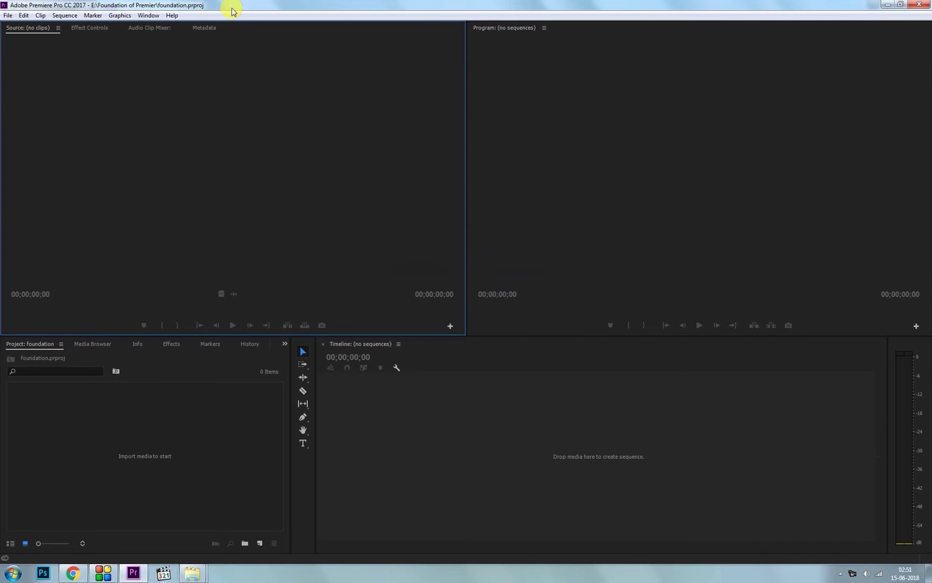
- Import MAH05185.MP4 from fff (G:) > cinematic workshop > 01 through the Project panel's Import dialog
{"action": "left_click", "coordinate": [162, 480]}
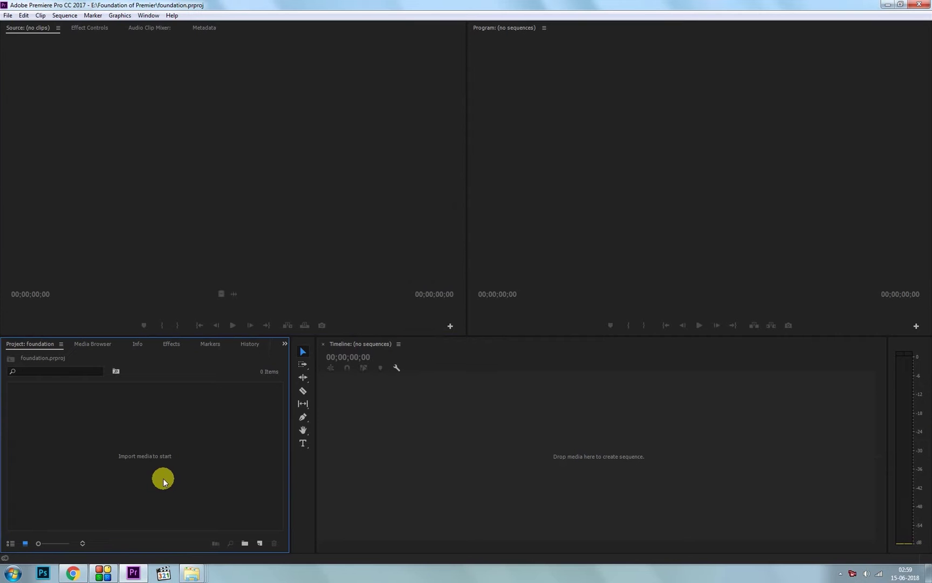
{"action": "right_click", "coordinate": [164, 458]}
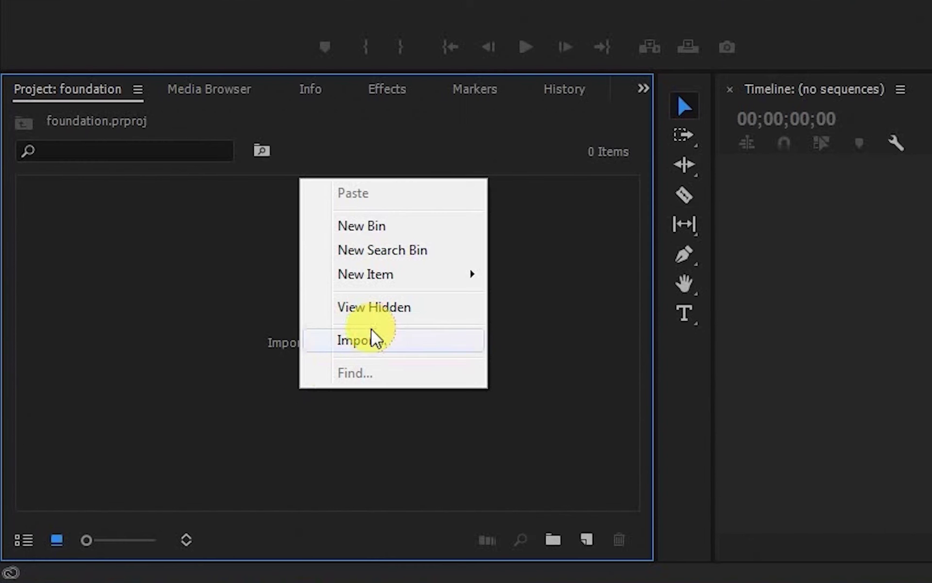
{"action": "left_click", "coordinate": [163, 457]}
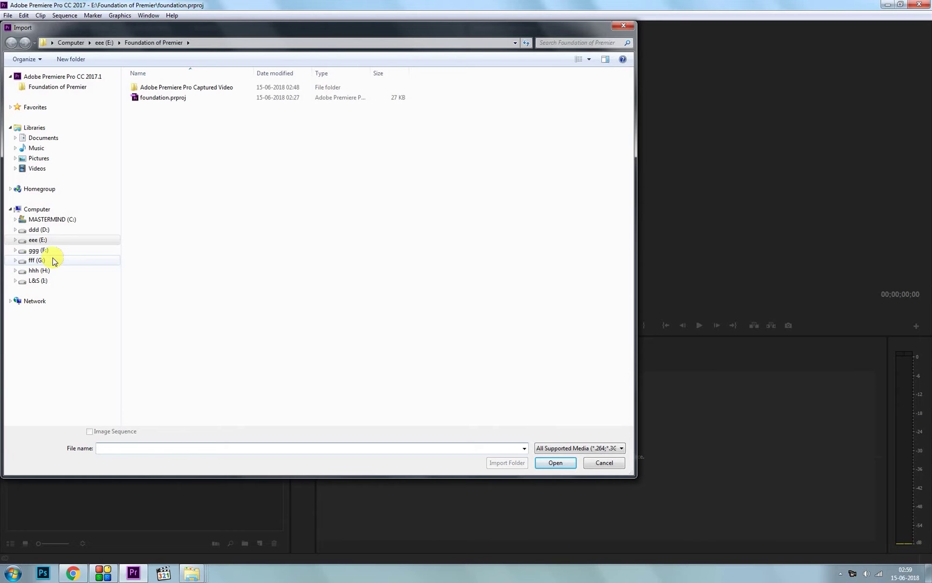
{"action": "mouse_move", "coordinate": [193, 576]}
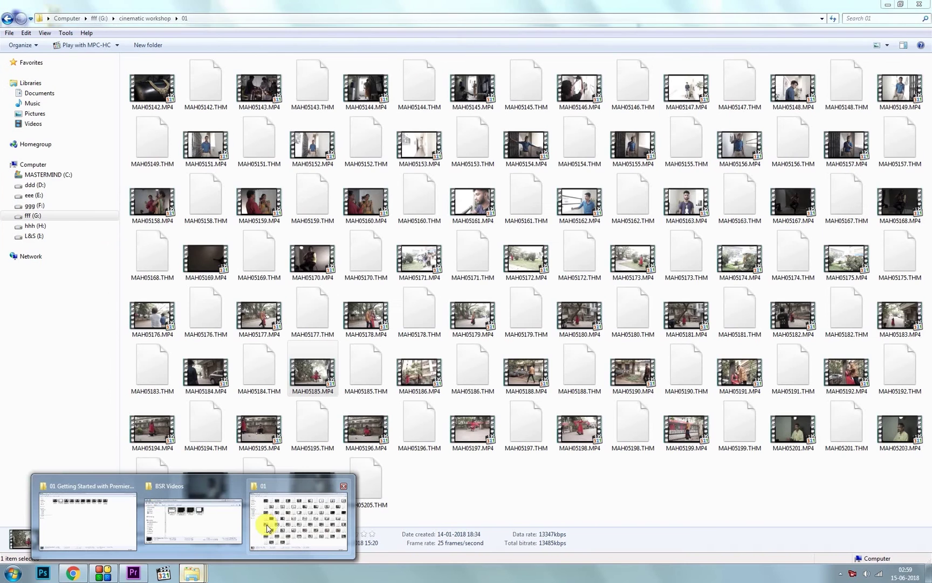
{"action": "left_click", "coordinate": [265, 522]}
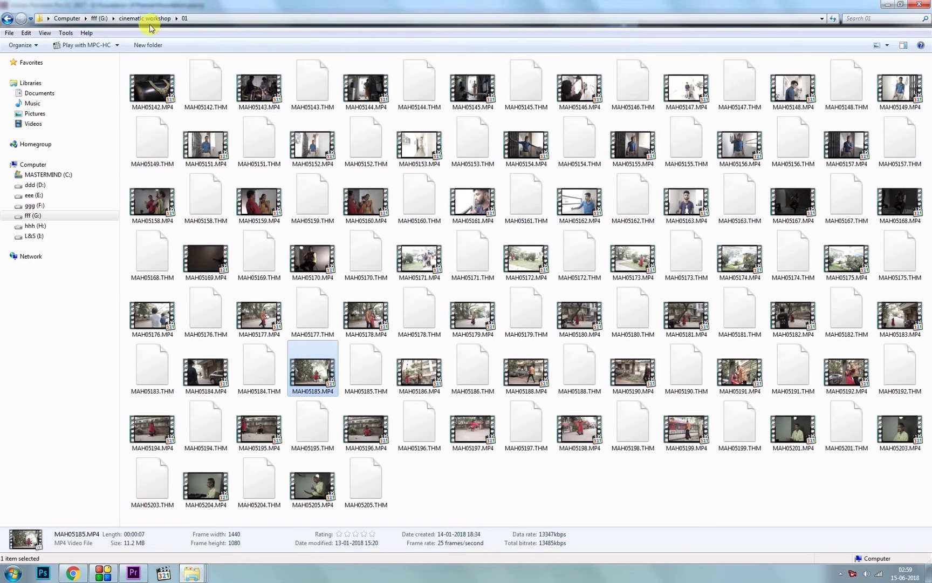
{"action": "left_click", "coordinate": [892, 5]}
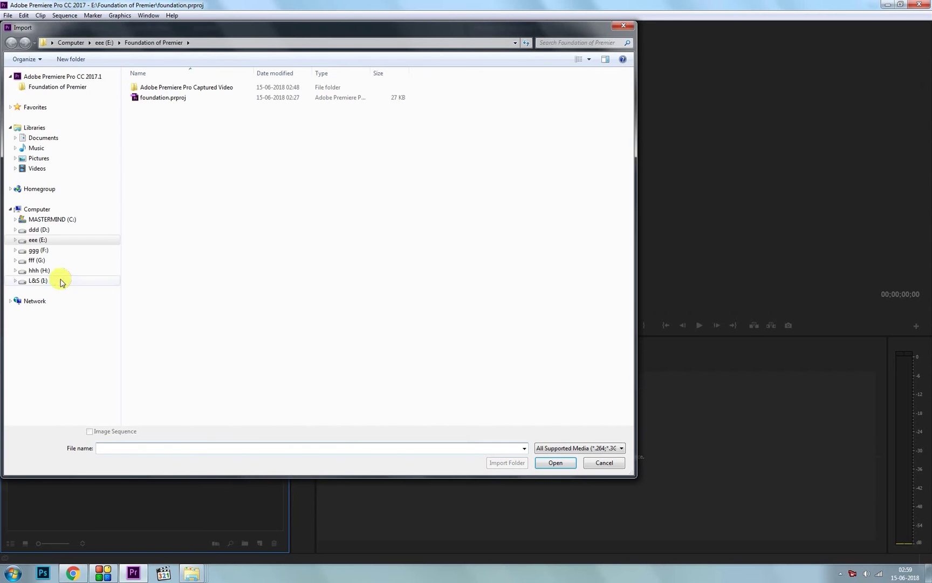
{"action": "left_click", "coordinate": [48, 260]}
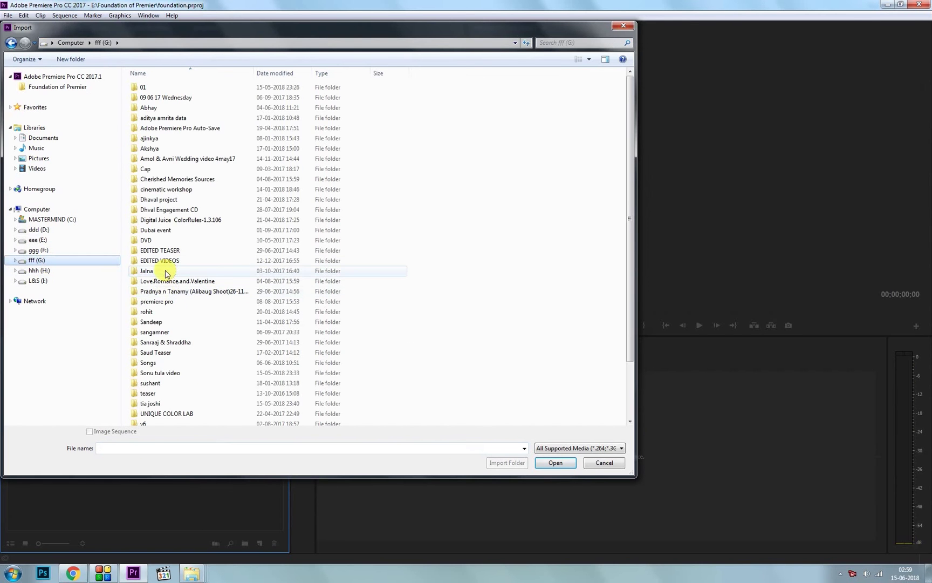
{"action": "key", "text": "alt+Left"}
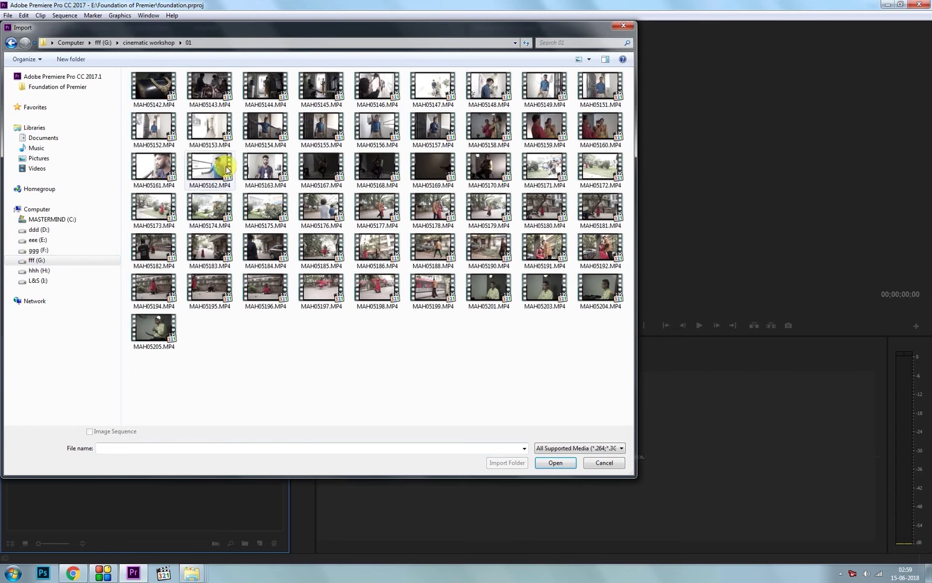
{"action": "left_click", "coordinate": [323, 251]}
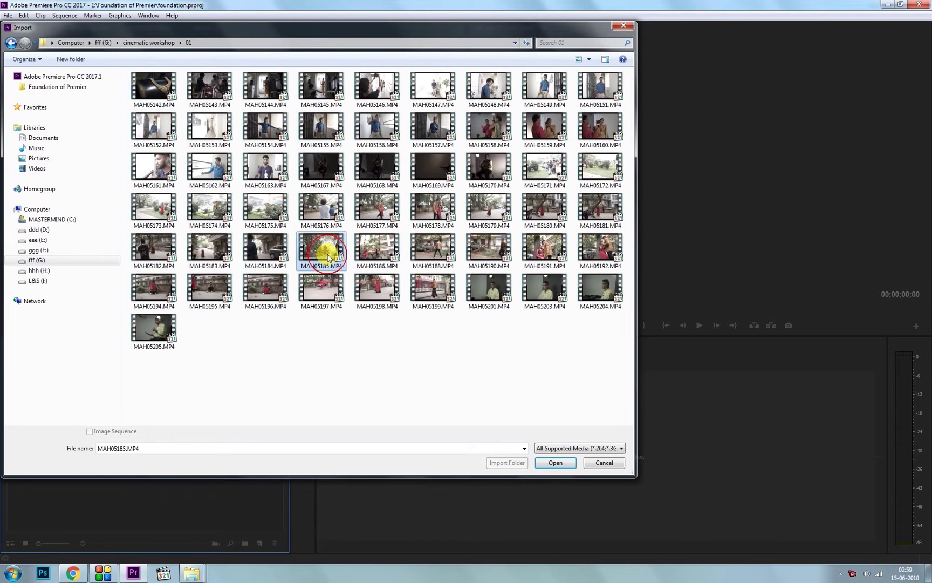
{"action": "left_click", "coordinate": [558, 463]}
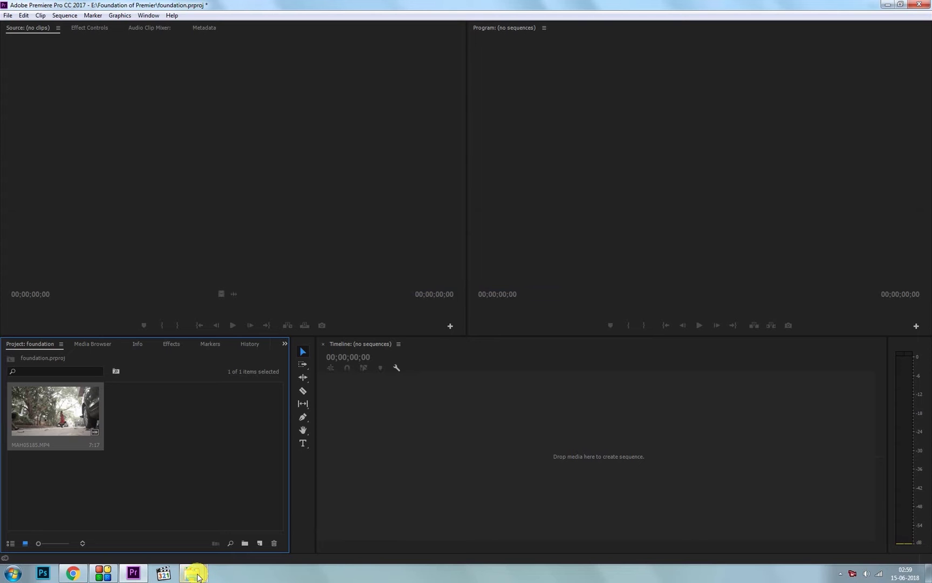
- Drag MAH05186.MP4 from the 01 Explorer window into Premiere's Project panel
{"action": "mouse_move", "coordinate": [198, 575]}
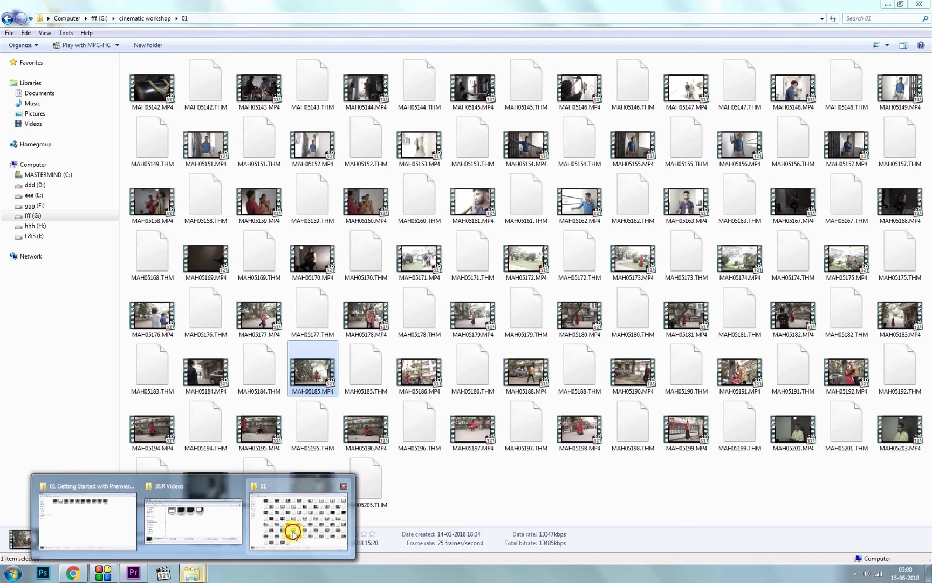
{"action": "left_click", "coordinate": [294, 534]}
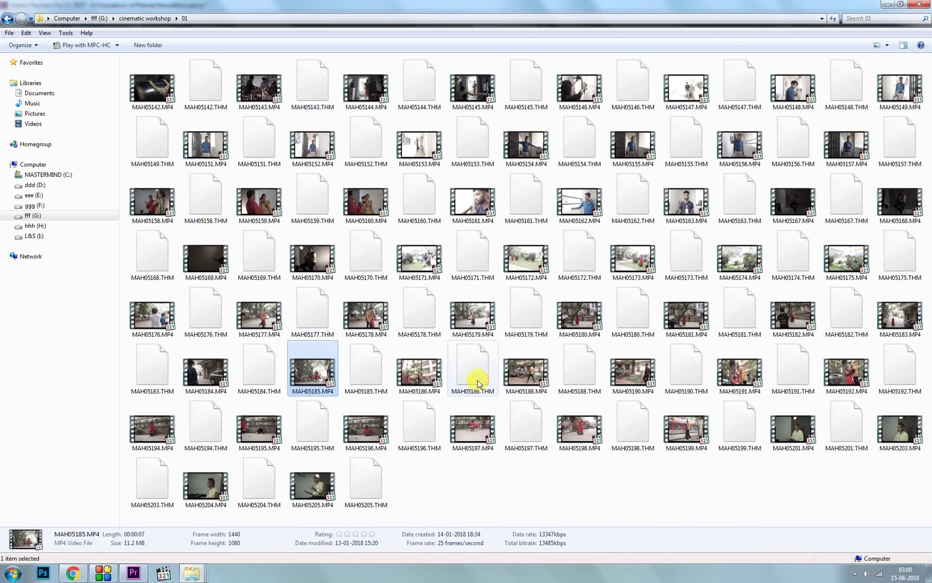
{"action": "left_click_drag", "start_coordinate": [418, 369], "coordinate": [185, 416]}
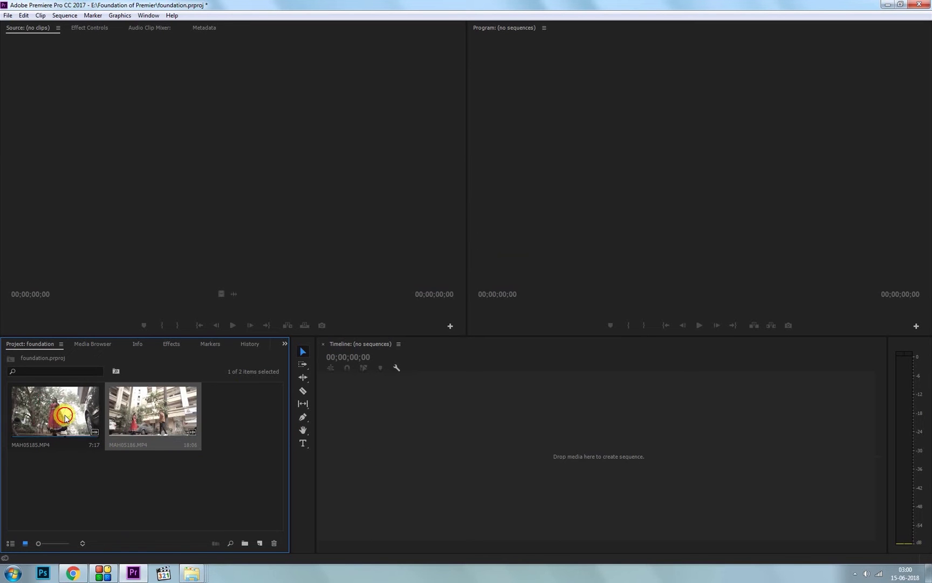
- Drop MAH05185.MP4 on the empty Timeline to create the MAH05185 sequence, then pick a tool
{"action": "left_click_drag", "start_coordinate": [64, 418], "coordinate": [353, 441]}
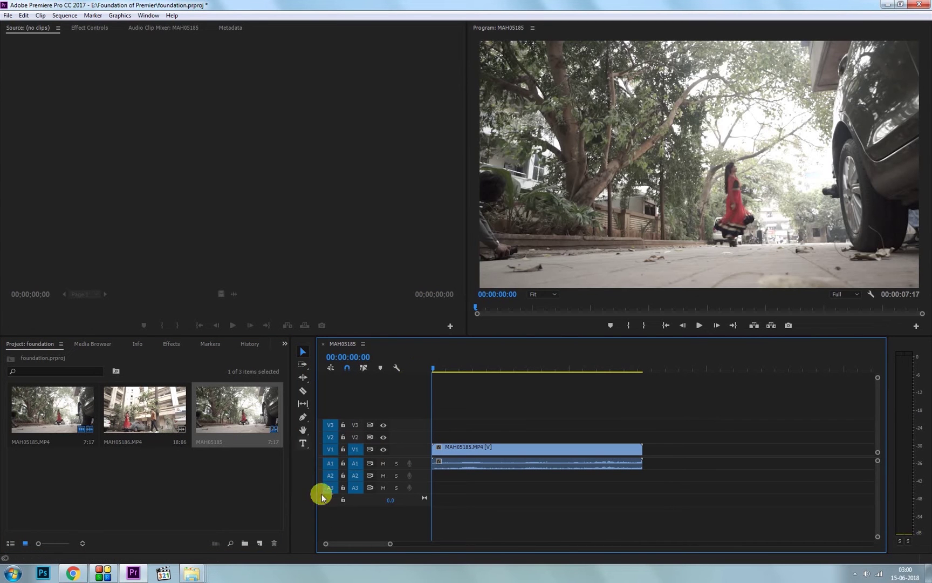
{"action": "left_click", "coordinate": [307, 343]}
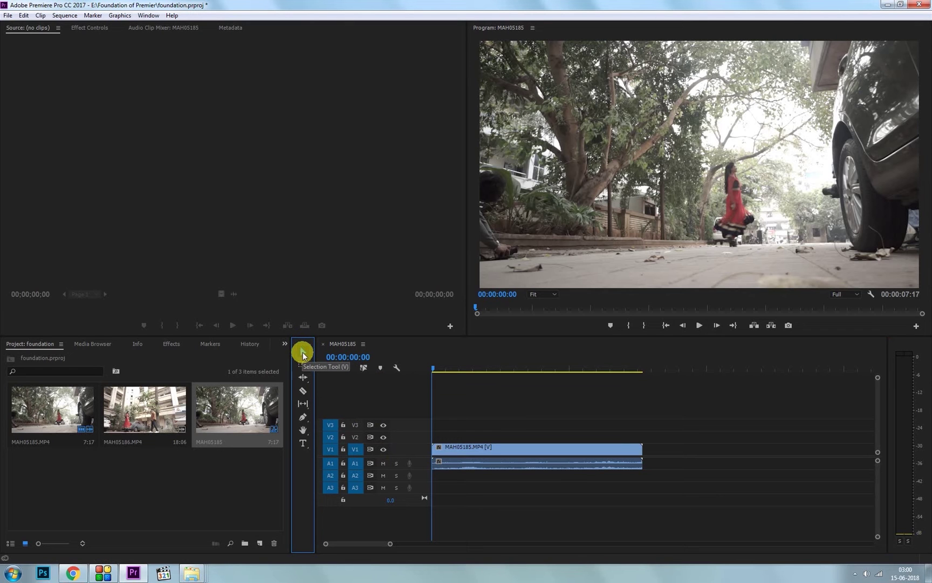
{"action": "left_click", "coordinate": [303, 354]}
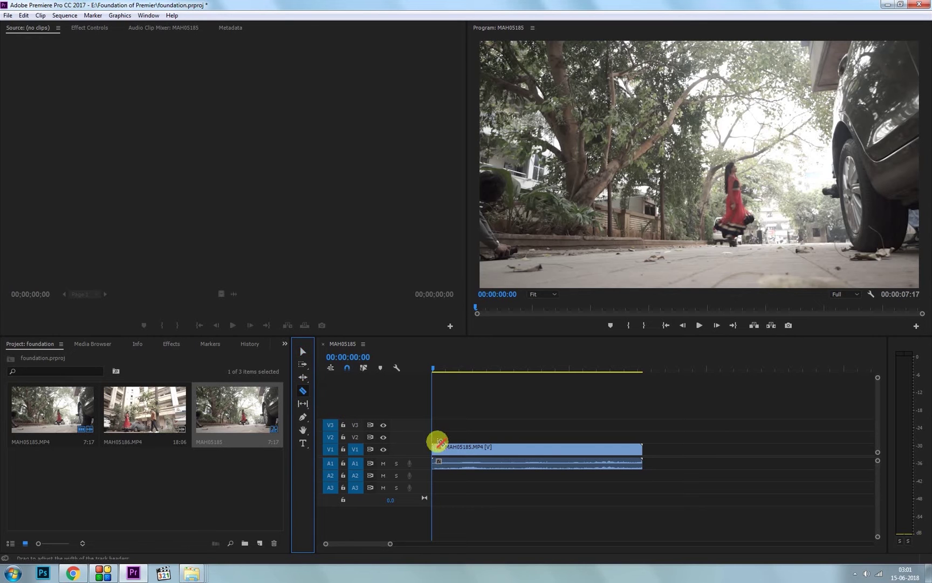
- Cut the MAH05185.MP4 clip in two near its start and return to the Selection Tool
{"action": "left_click", "coordinate": [482, 449]}
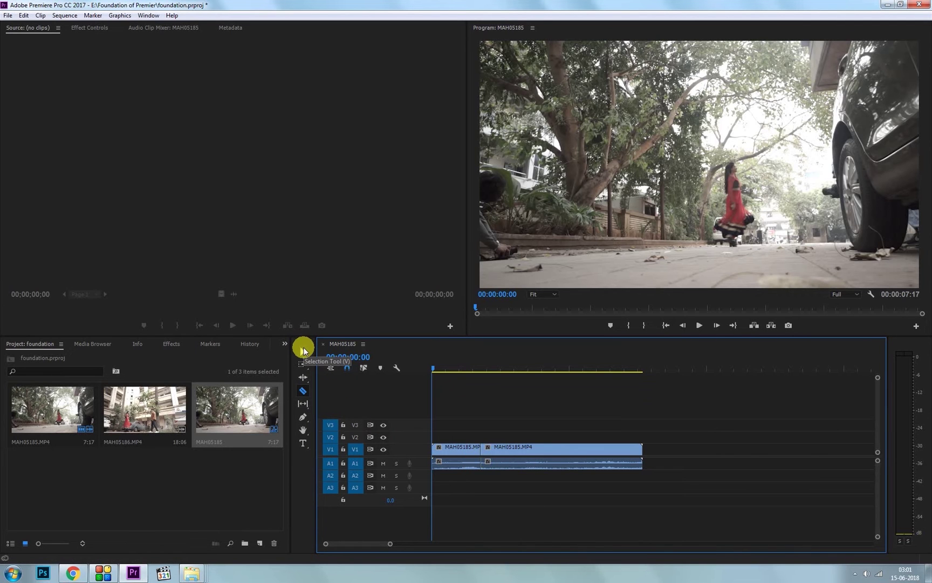
{"action": "left_click", "coordinate": [303, 350]}
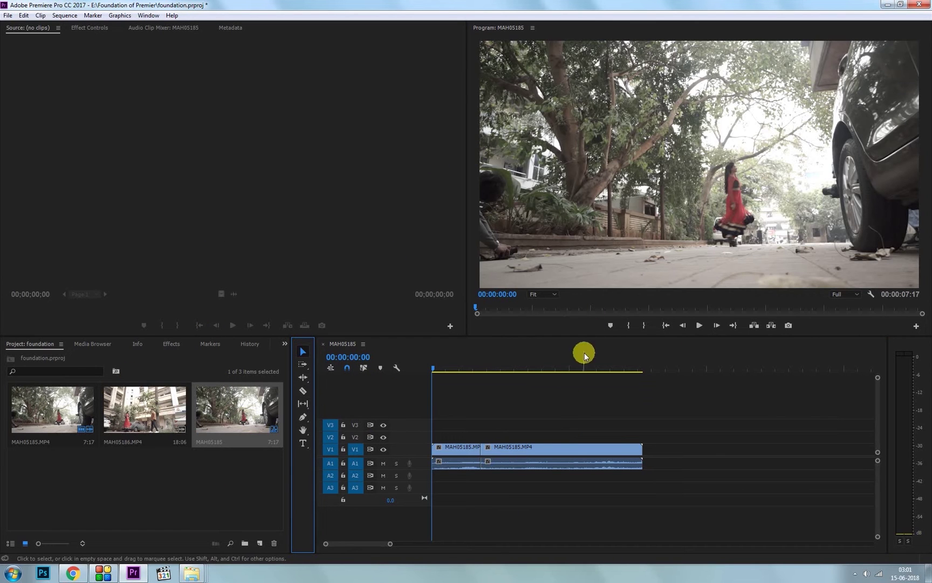
{"action": "left_click", "coordinate": [505, 417]}
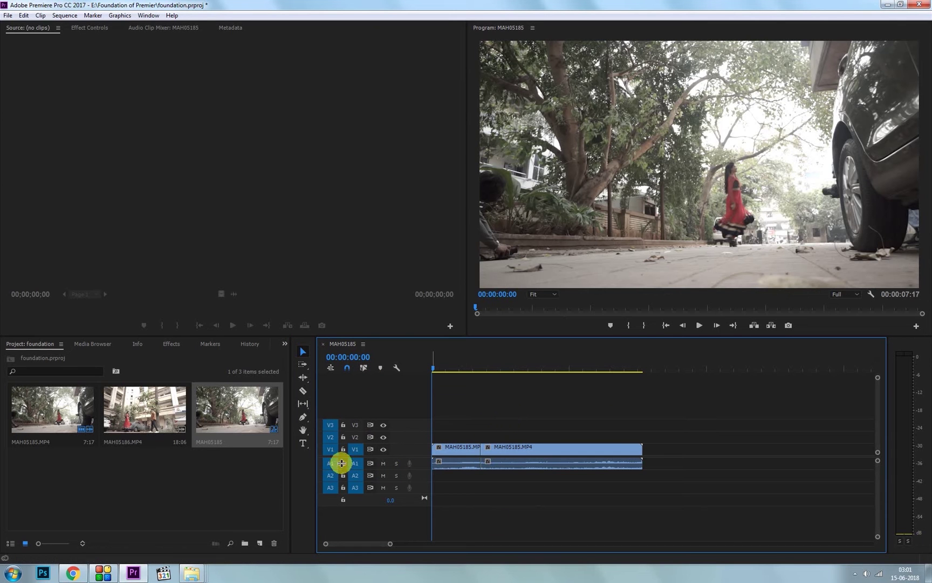
{"action": "left_click", "coordinate": [310, 346]}
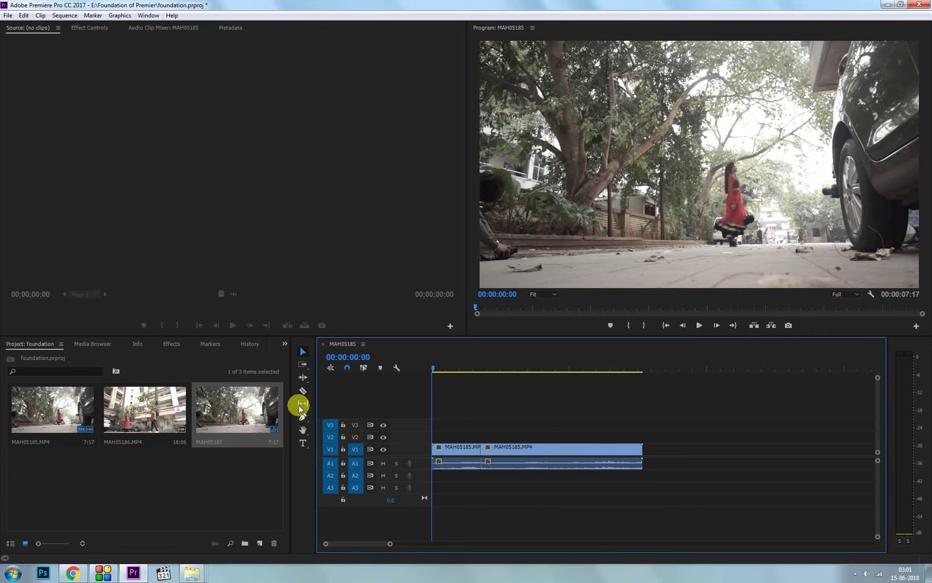
{"action": "left_click", "coordinate": [310, 345]}
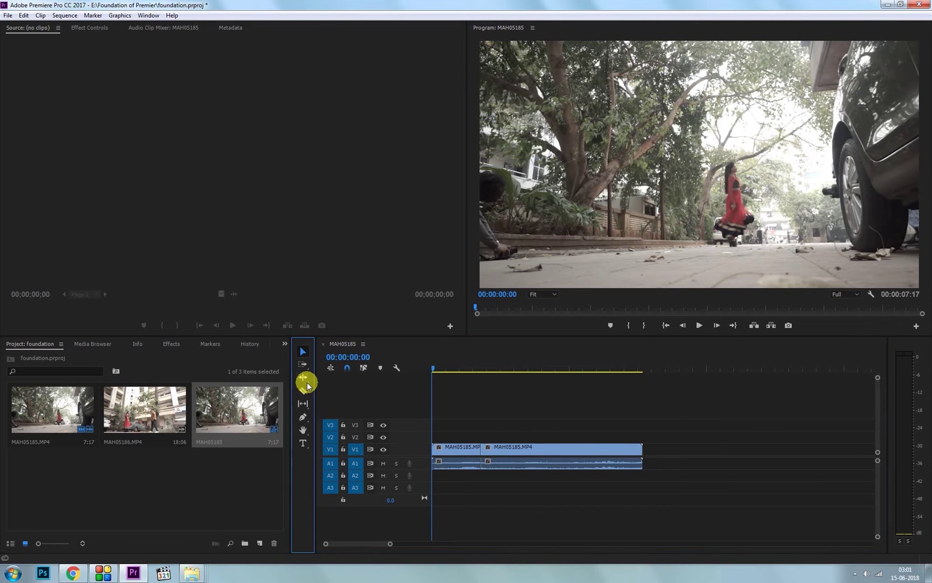
{"action": "left_click", "coordinate": [180, 477]}
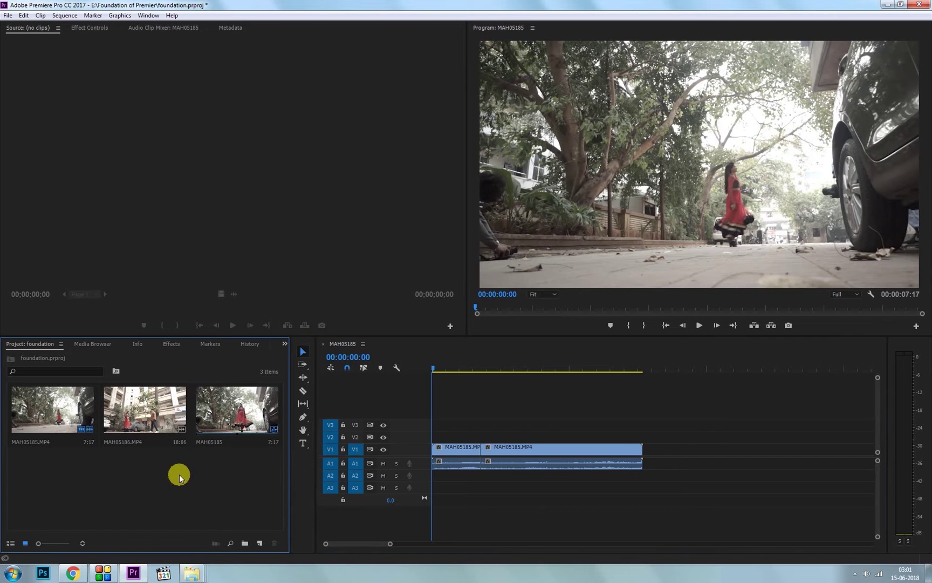
- Open MAH05185.MP4 in the Source Monitor and scrub it to 00:00:07:05
{"action": "double_click", "coordinate": [82, 402]}
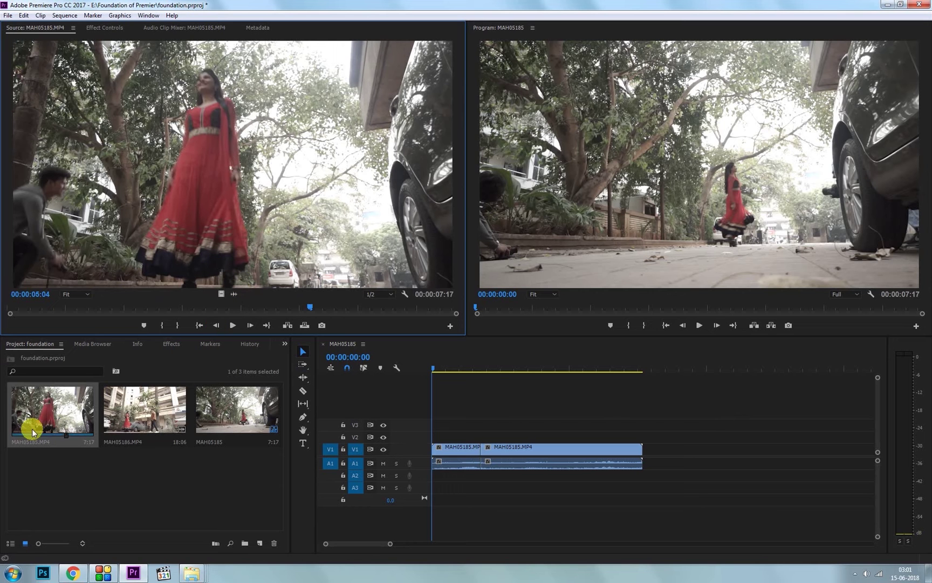
{"action": "left_click", "coordinate": [232, 326]}
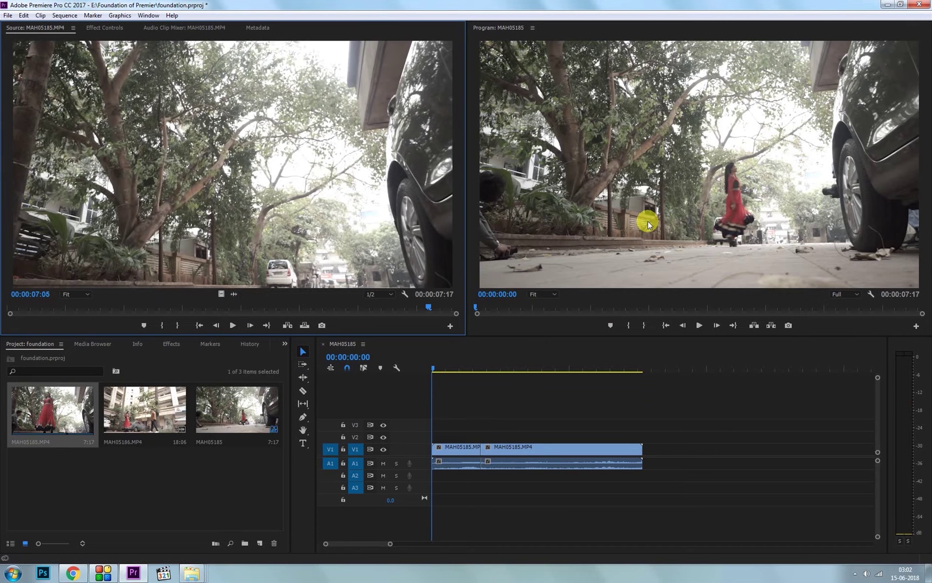
- Play the sequence from 00:00:00:23 and stop it at 00:00:04:11
{"action": "left_click", "coordinate": [458, 362]}
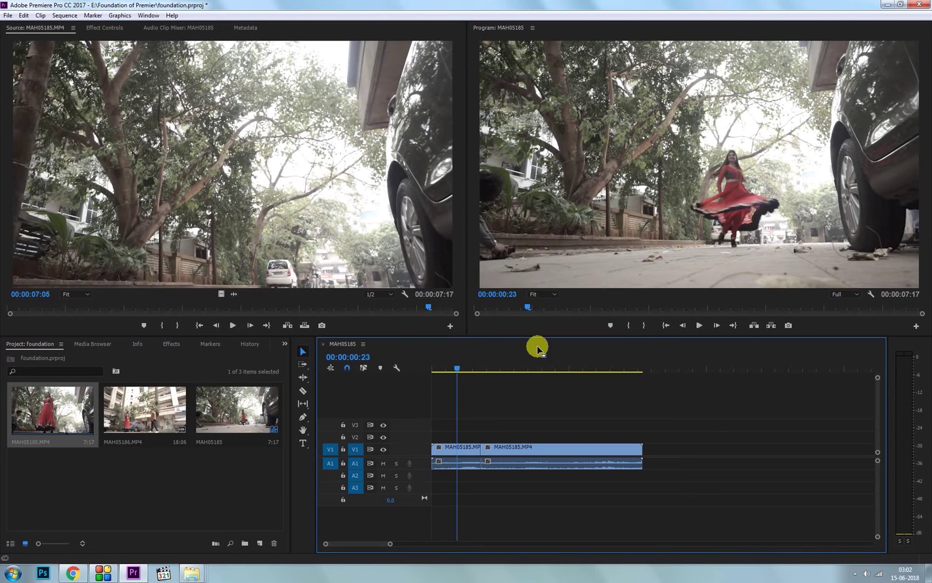
{"action": "key", "text": "space"}
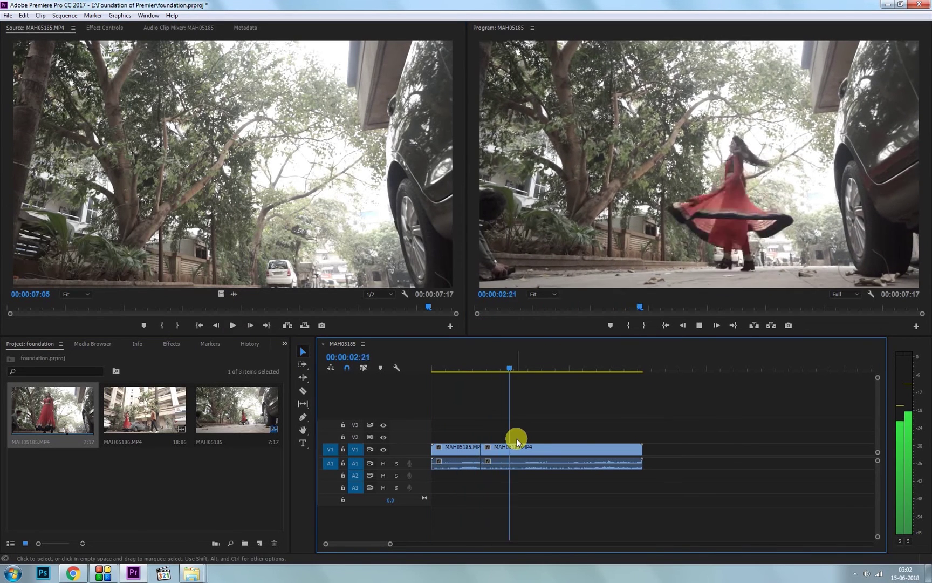
{"action": "key", "text": "space"}
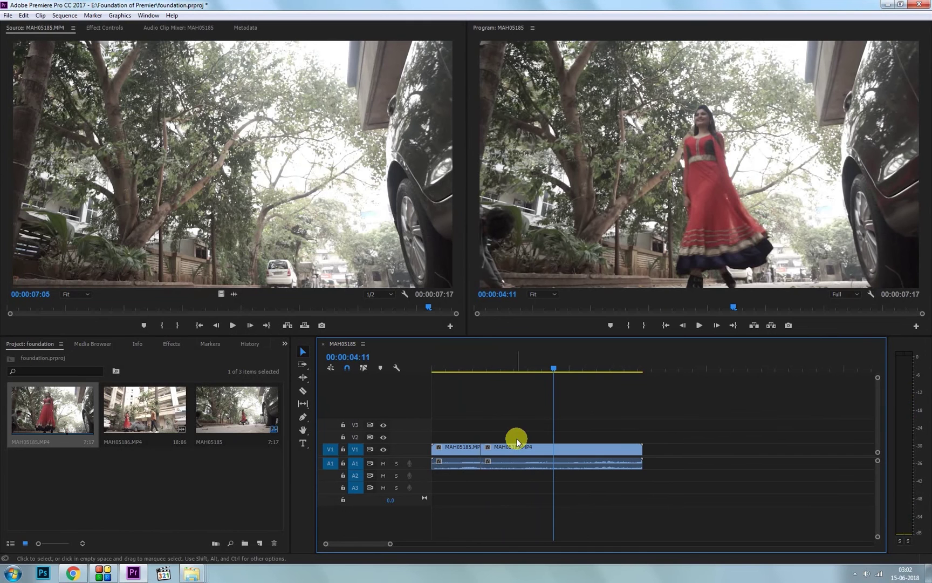
- Activate the Program, Timeline, Source and Tools panels in turn, then glance at the panel list
{"action": "left_click", "coordinate": [661, 239]}
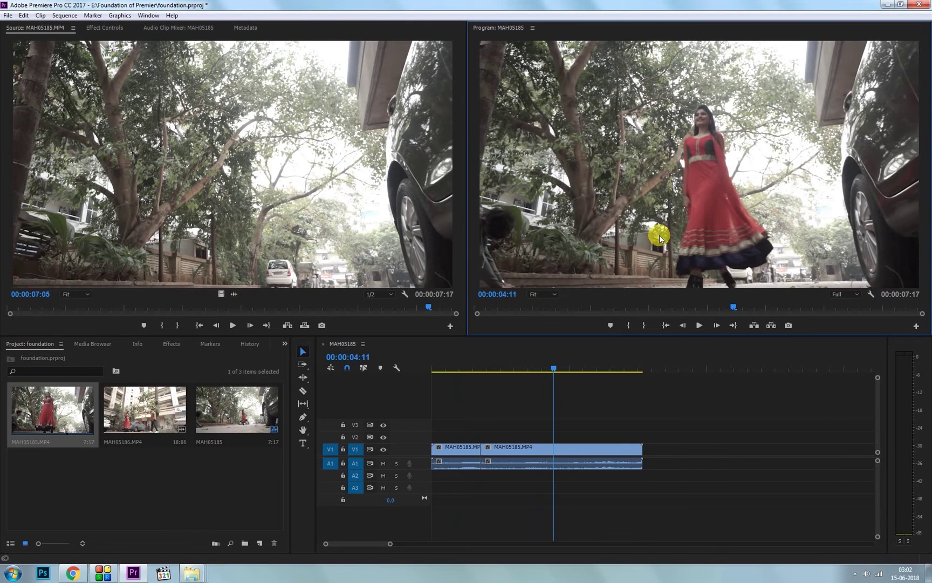
{"action": "left_click", "coordinate": [515, 436]}
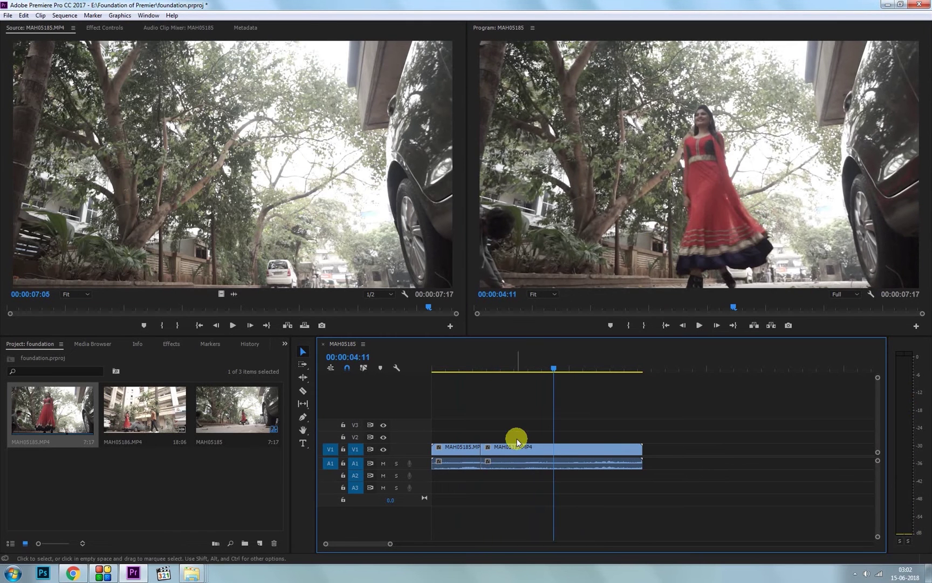
{"action": "left_click", "coordinate": [661, 239]}
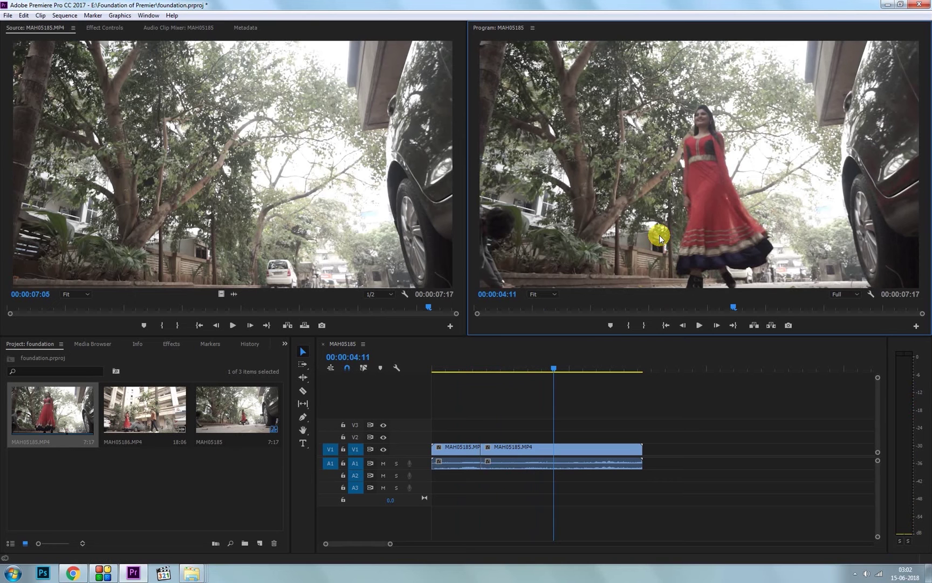
{"action": "left_click", "coordinate": [402, 265]}
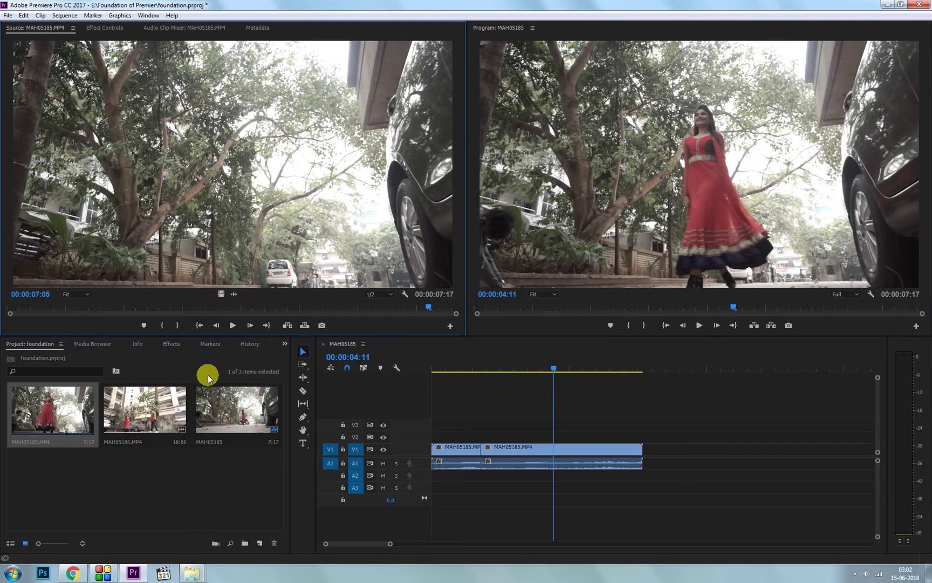
{"action": "left_click", "coordinate": [310, 341]}
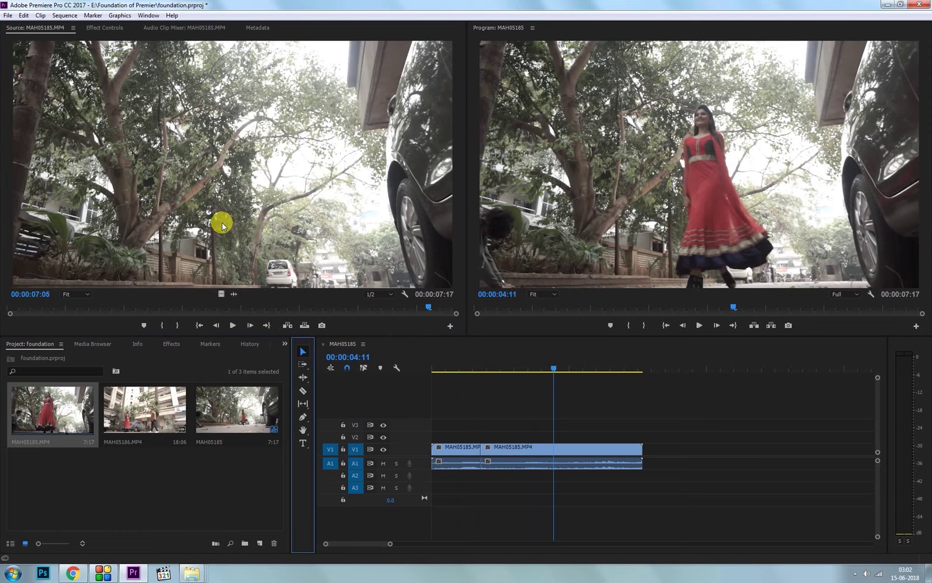
{"action": "left_click", "coordinate": [150, 17]}
{"action": "left_click", "coordinate": [151, 16]}
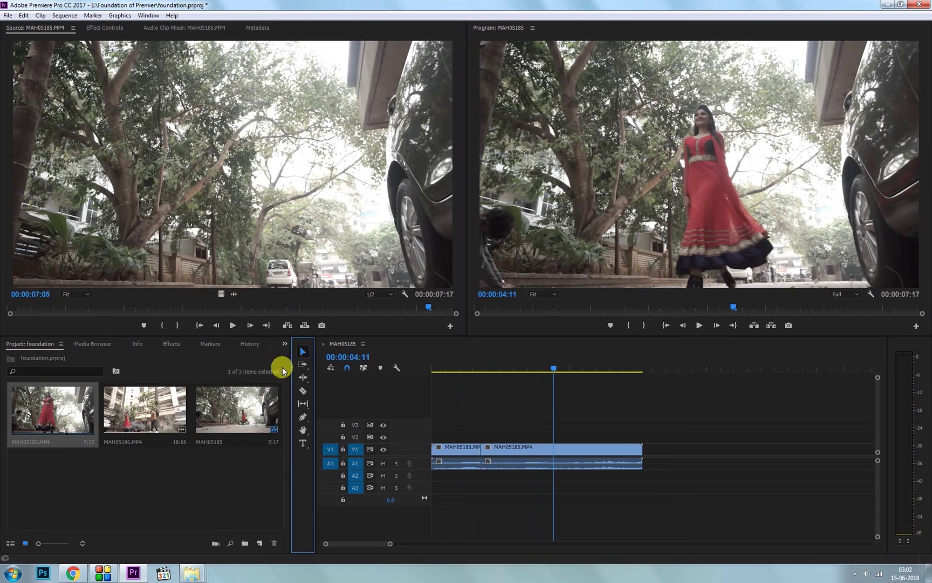
{"action": "left_click", "coordinate": [150, 16]}
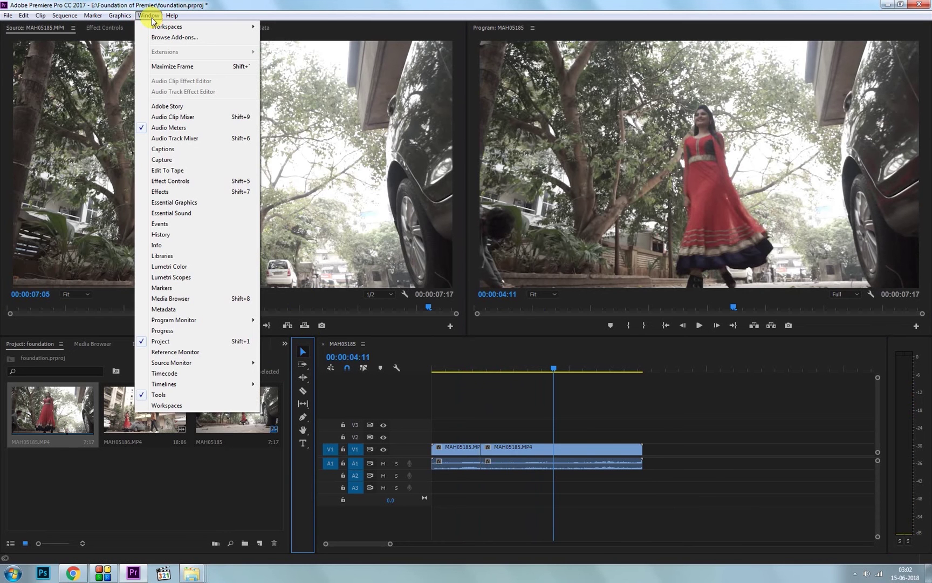
{"action": "mouse_move", "coordinate": [158, 31]}
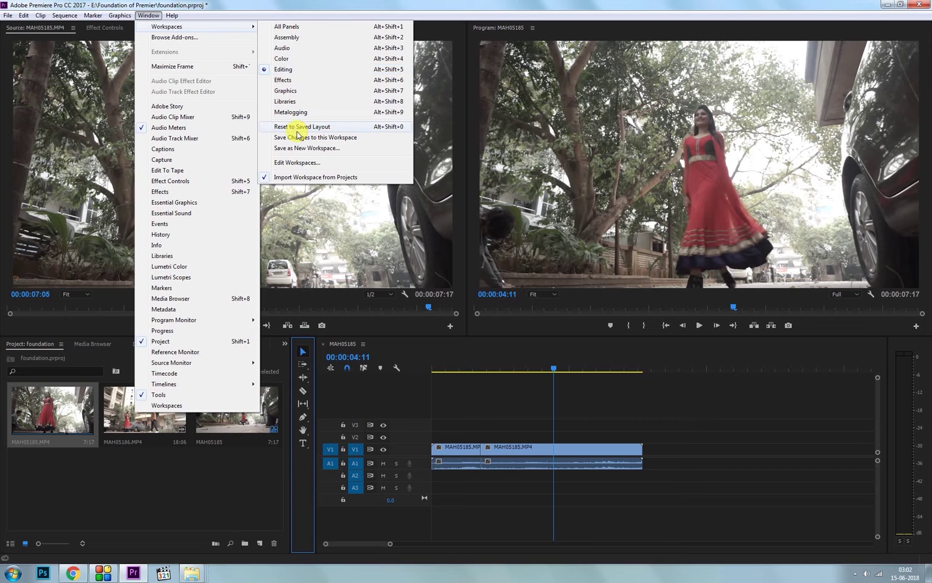
{"action": "left_click", "coordinate": [283, 80]}
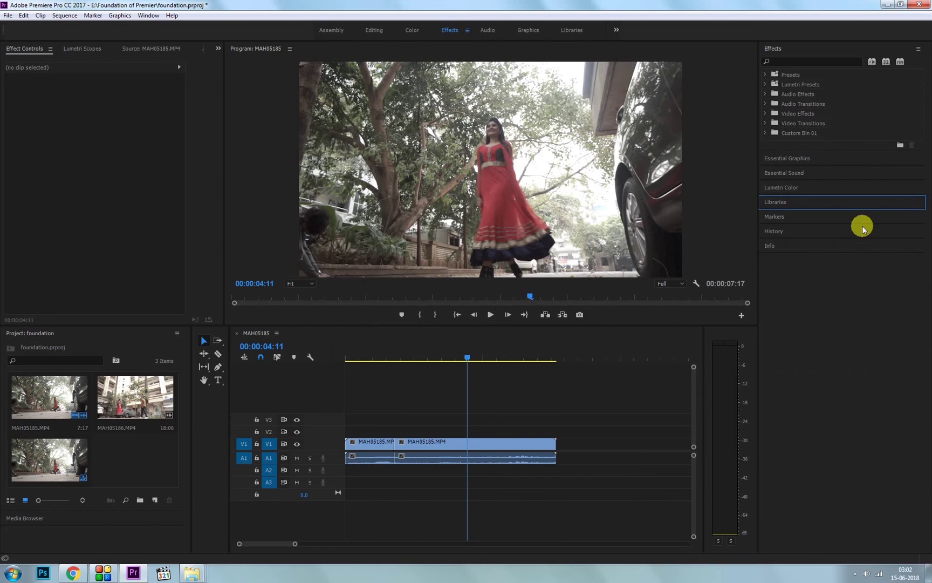
{"action": "left_click", "coordinate": [149, 15]}
{"action": "mouse_move", "coordinate": [168, 28]}
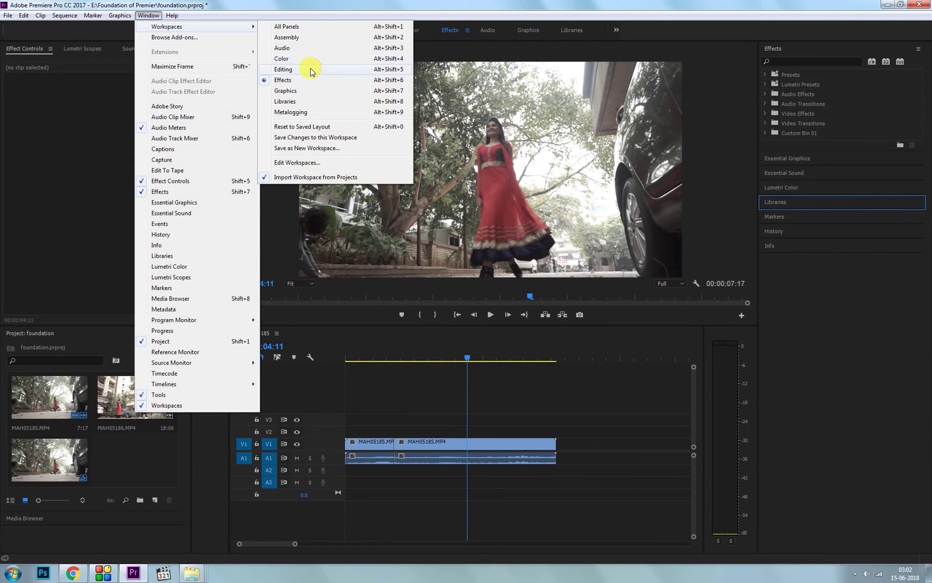
{"action": "left_click", "coordinate": [306, 148]}
{"action": "left_click", "coordinate": [148, 15]}
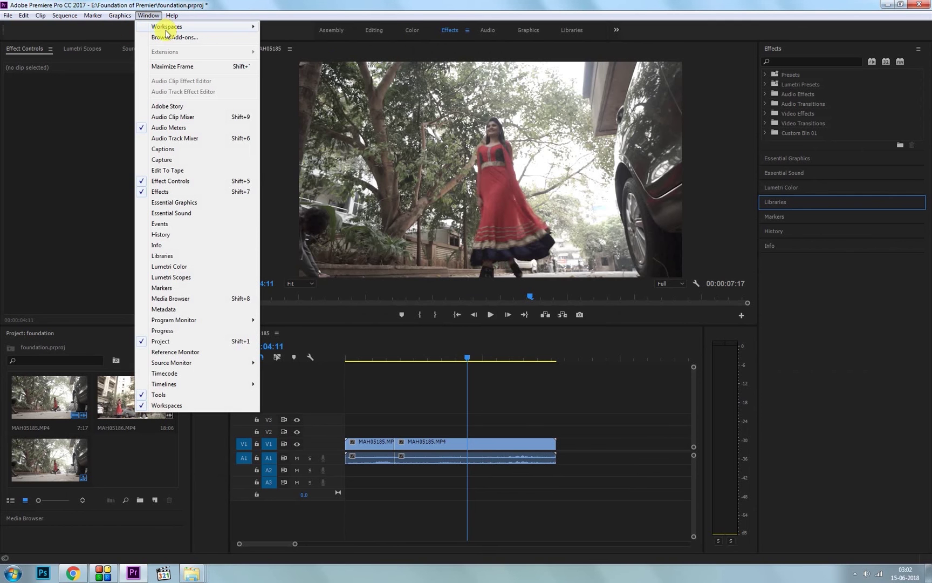
{"action": "mouse_move", "coordinate": [167, 27]}
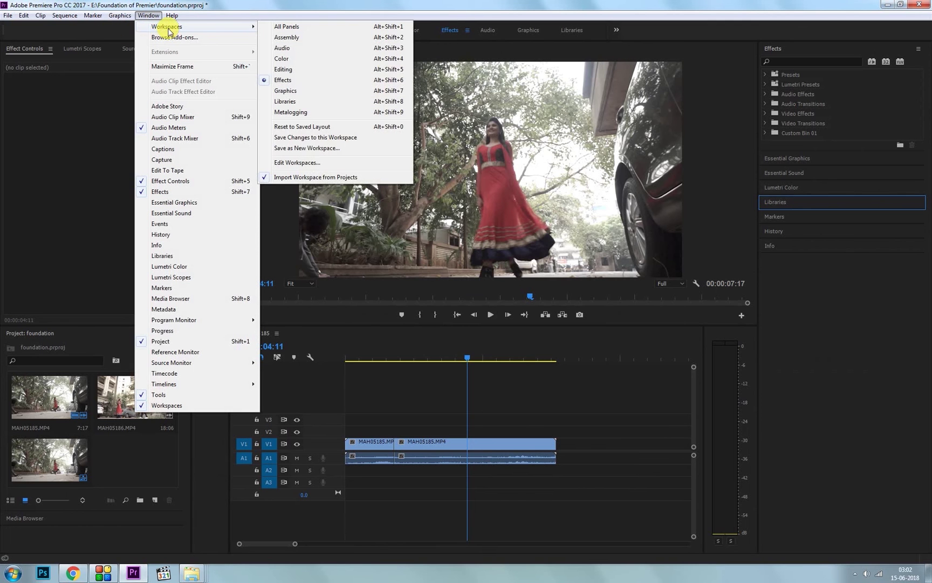
{"action": "left_click", "coordinate": [309, 126]}
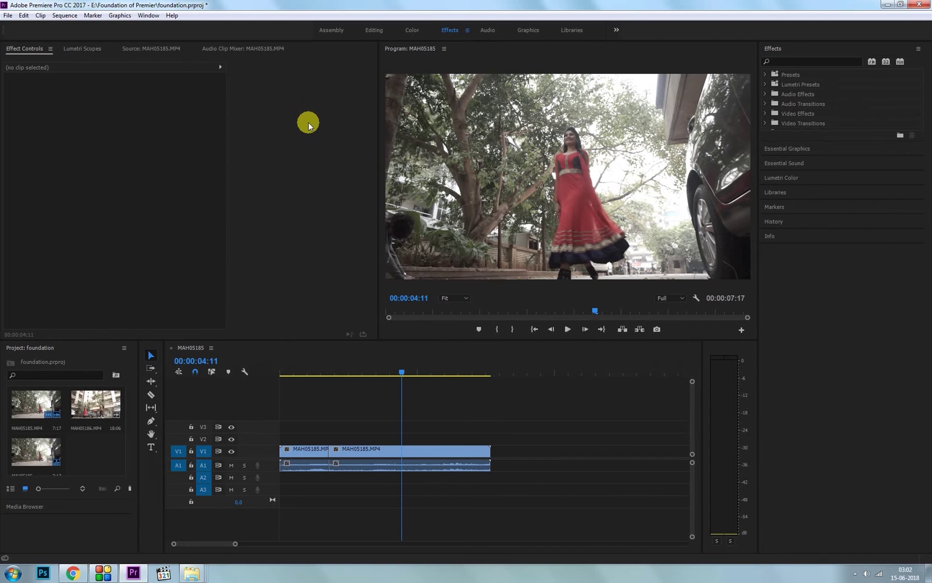
{"action": "left_click", "coordinate": [149, 15]}
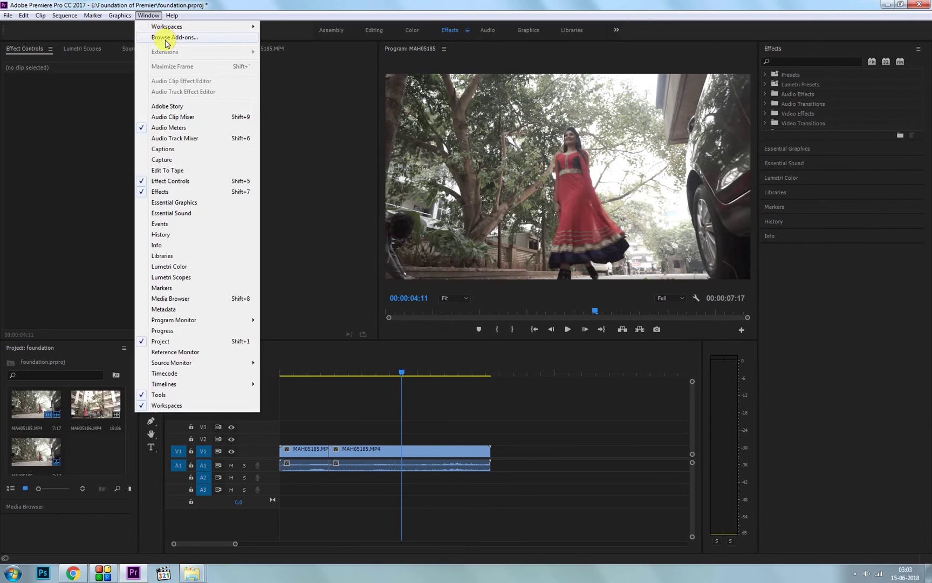
{"action": "mouse_move", "coordinate": [172, 15]}
{"action": "left_click", "coordinate": [292, 26]}
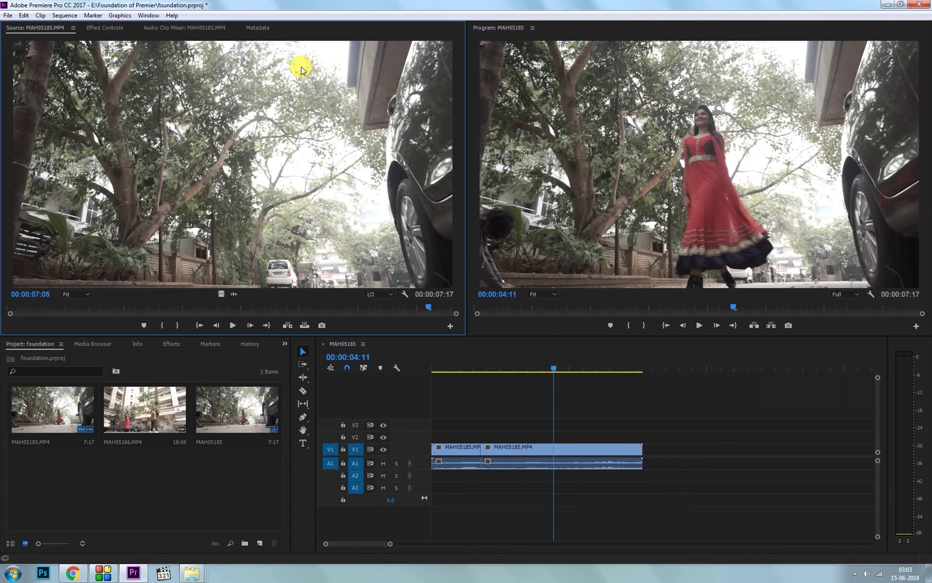
- Play and stop MAH05185.MP4 in the Source Monitor while watching Audio Meters, ending at 00:00:04:08
{"action": "key", "text": "space"}
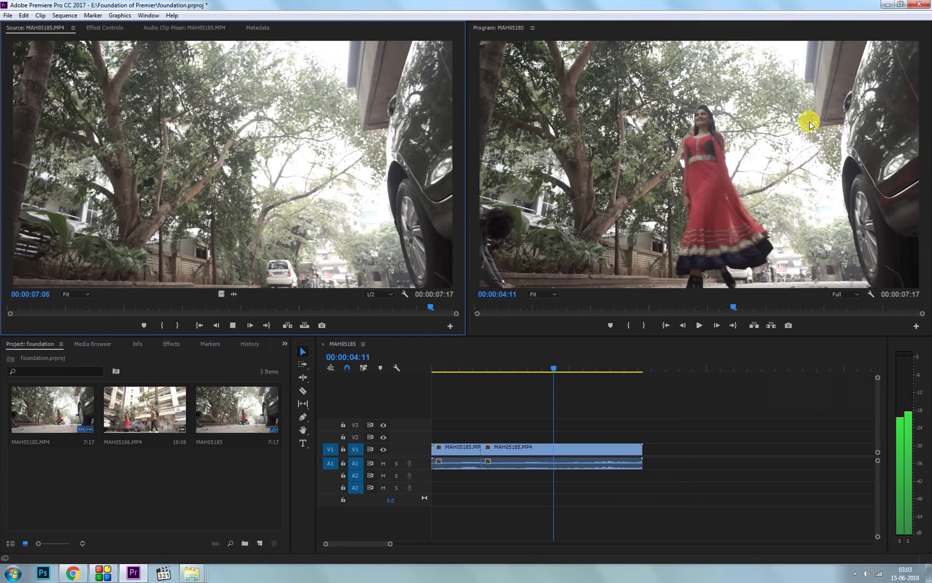
{"action": "key", "text": "space"}
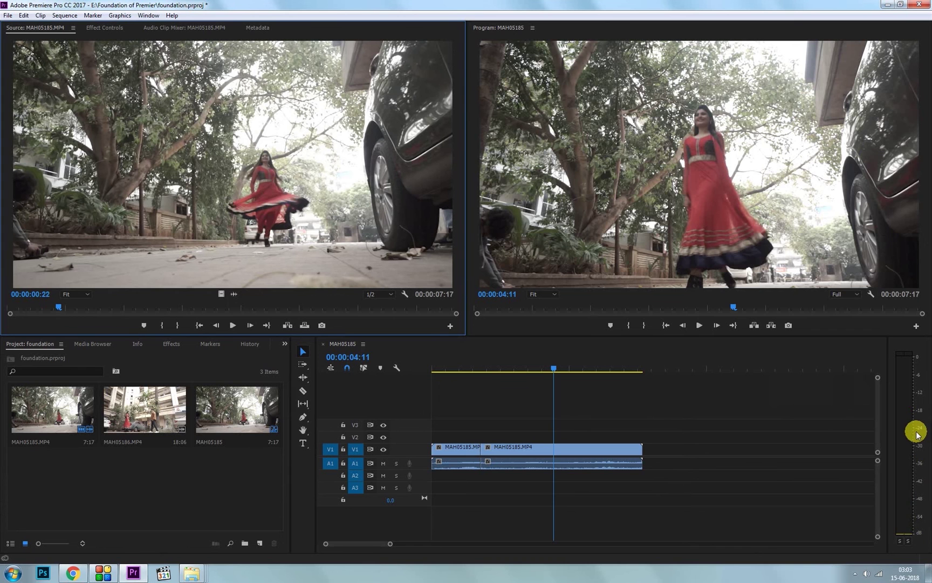
{"action": "left_click", "coordinate": [919, 420]}
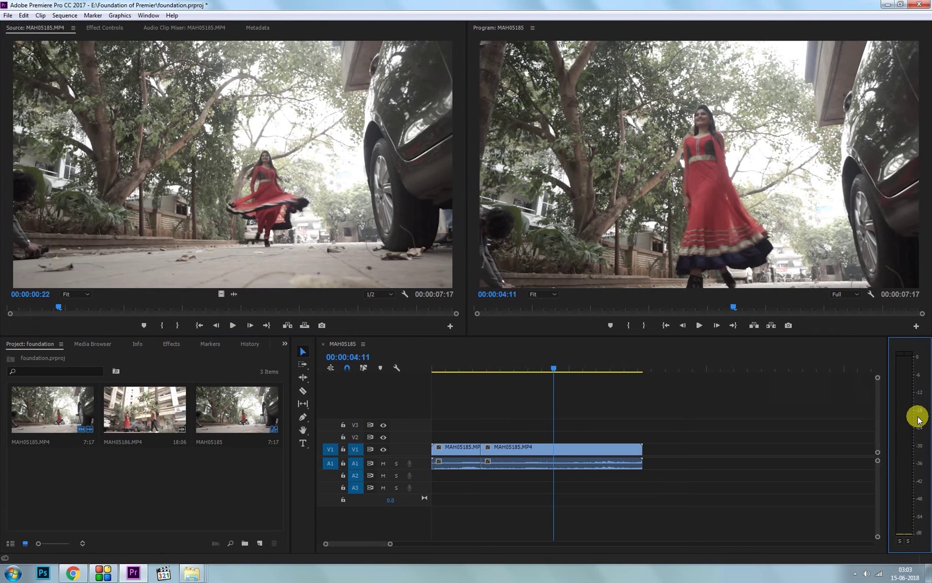
{"action": "key", "text": "space"}
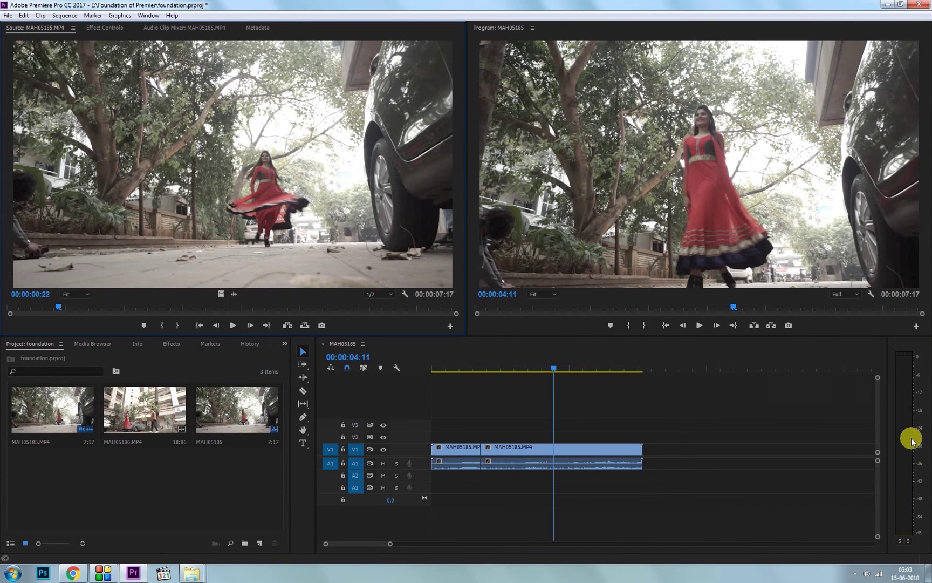
{"action": "left_click", "coordinate": [918, 419]}
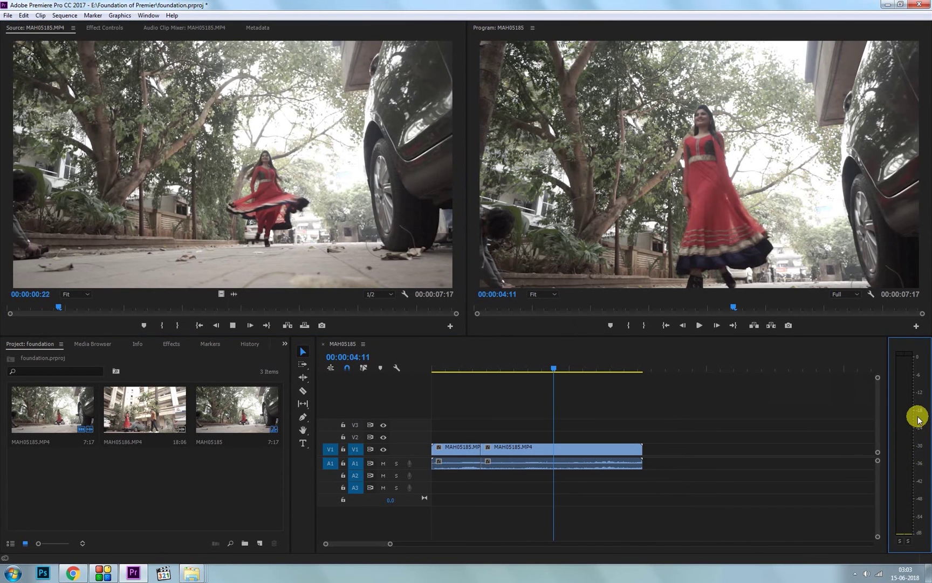
{"action": "key", "text": "space"}
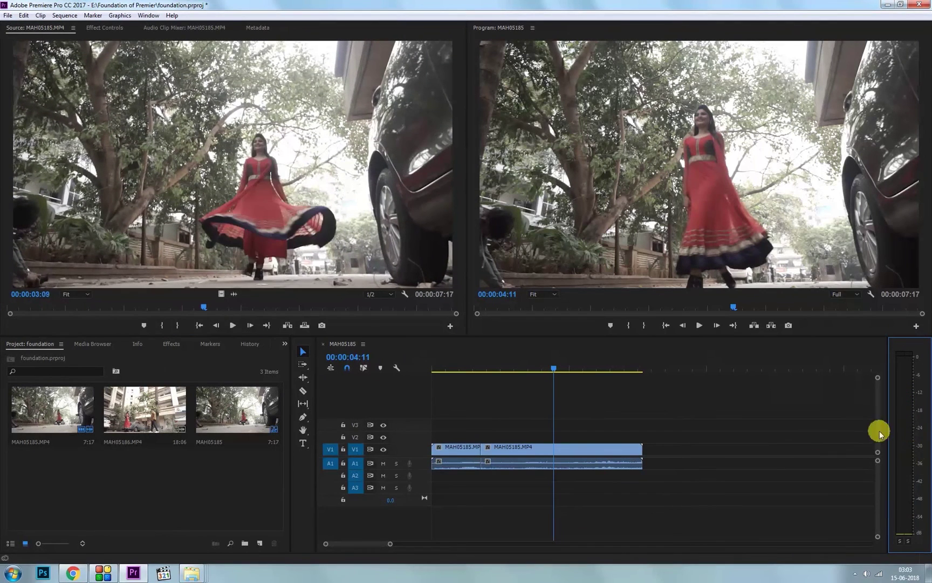
{"action": "key", "text": "space"}
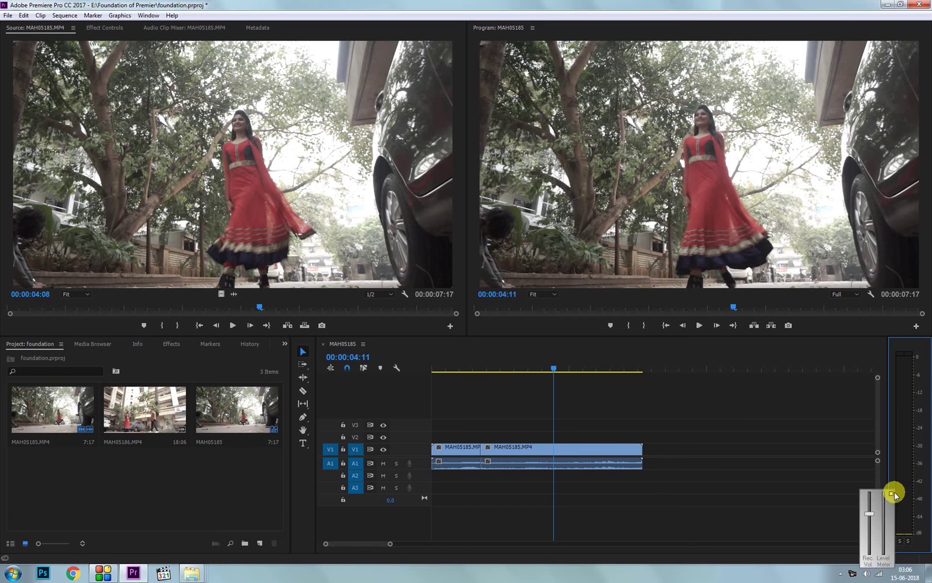
{"action": "left_click", "coordinate": [893, 491]}
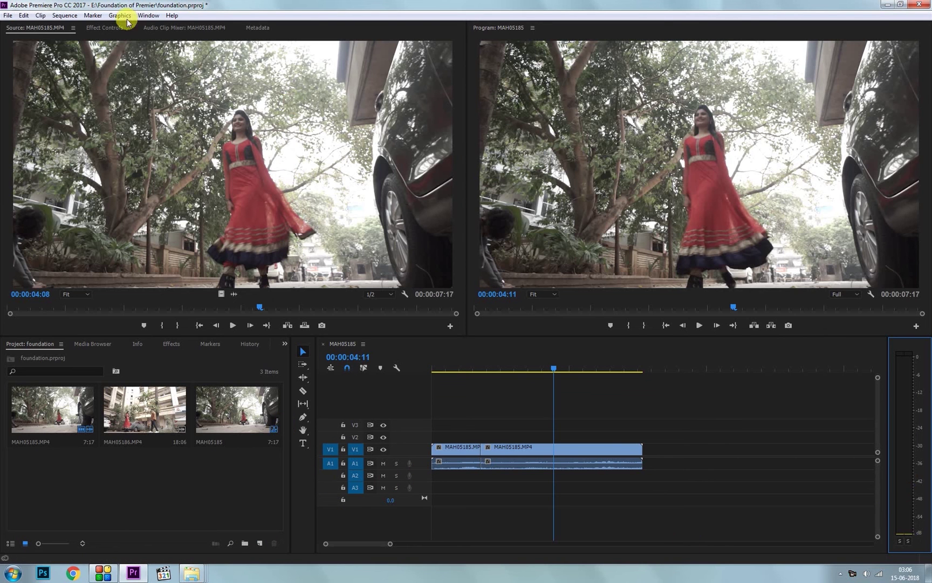
{"action": "left_click", "coordinate": [65, 15]}
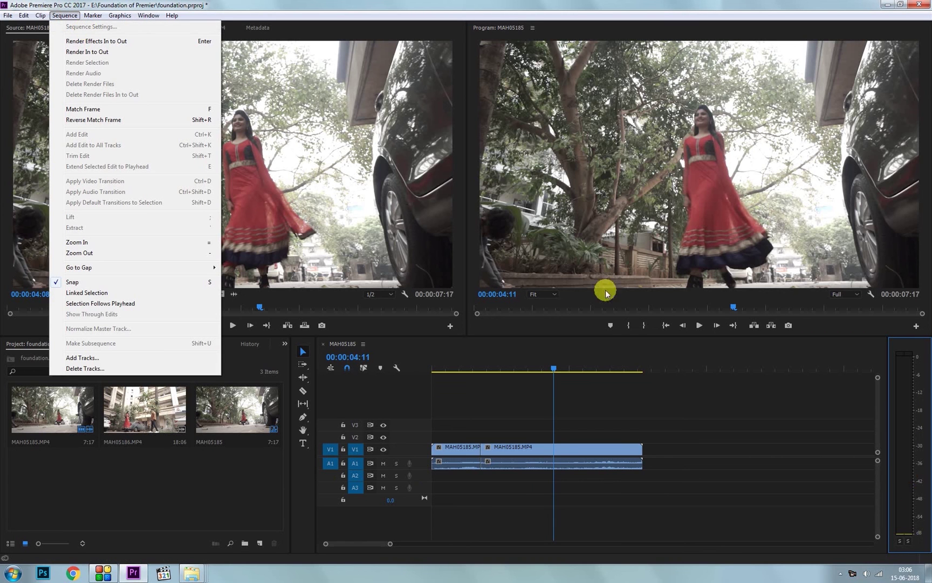
{"action": "left_click", "coordinate": [920, 352]}
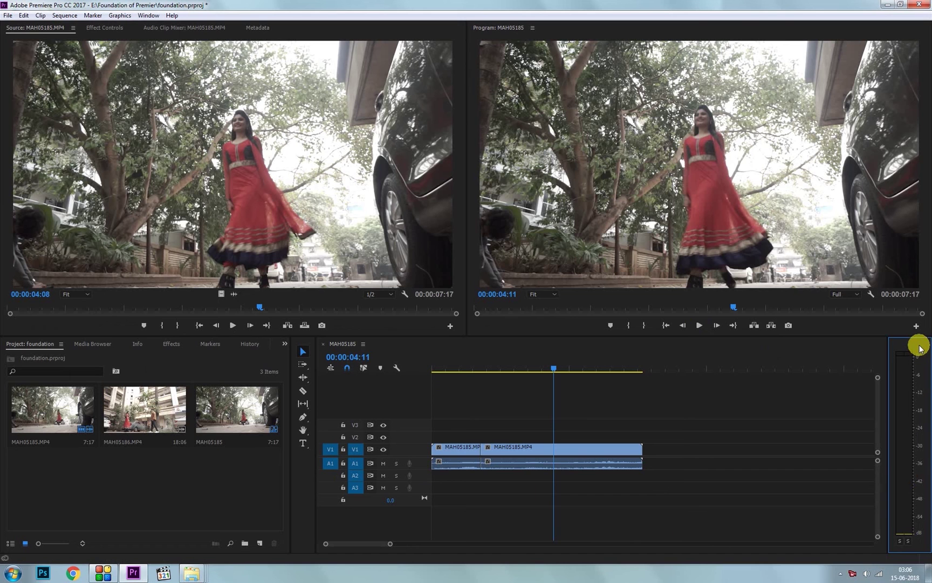
{"action": "left_click", "coordinate": [676, 402]}
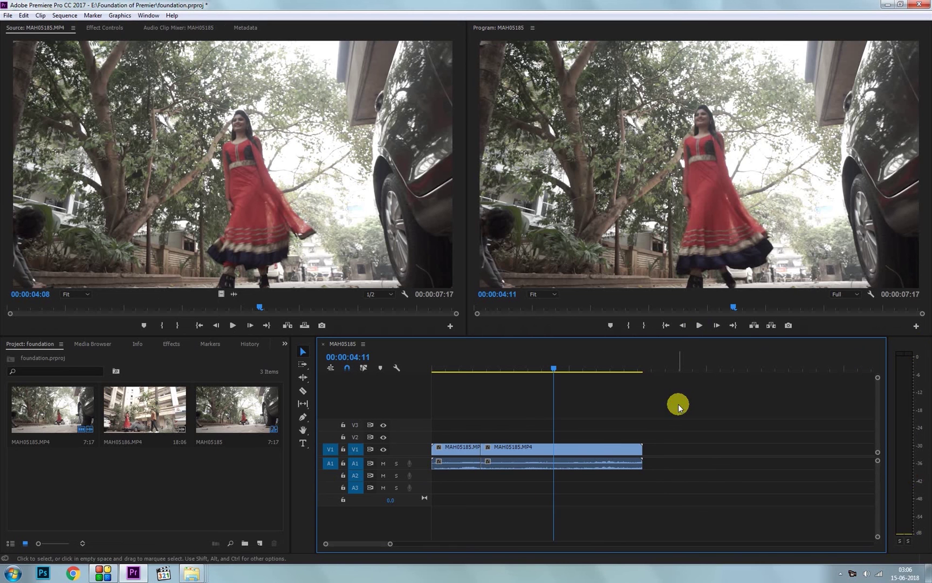
{"action": "left_click", "coordinate": [65, 15]}
{"action": "left_click", "coordinate": [54, 25]}
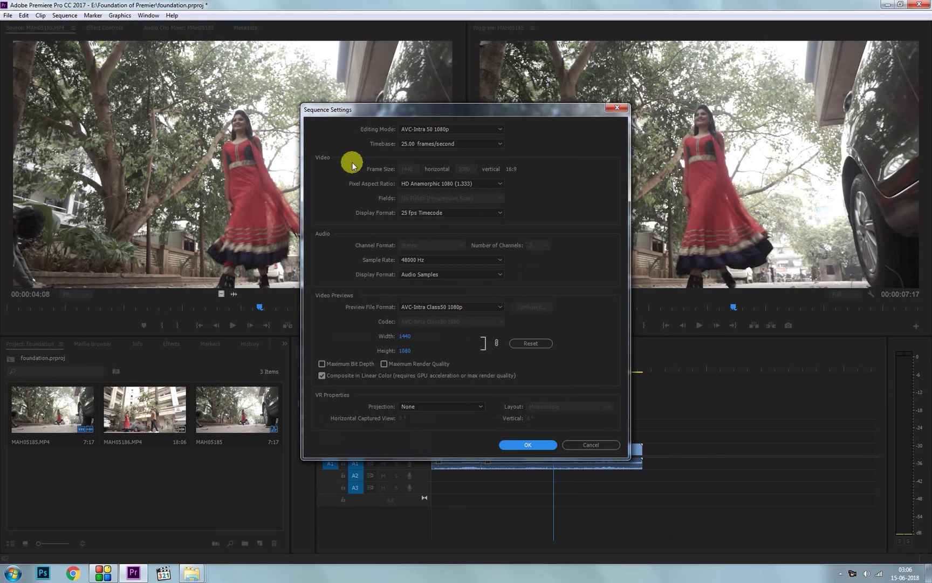
{"action": "left_click", "coordinate": [544, 448]}
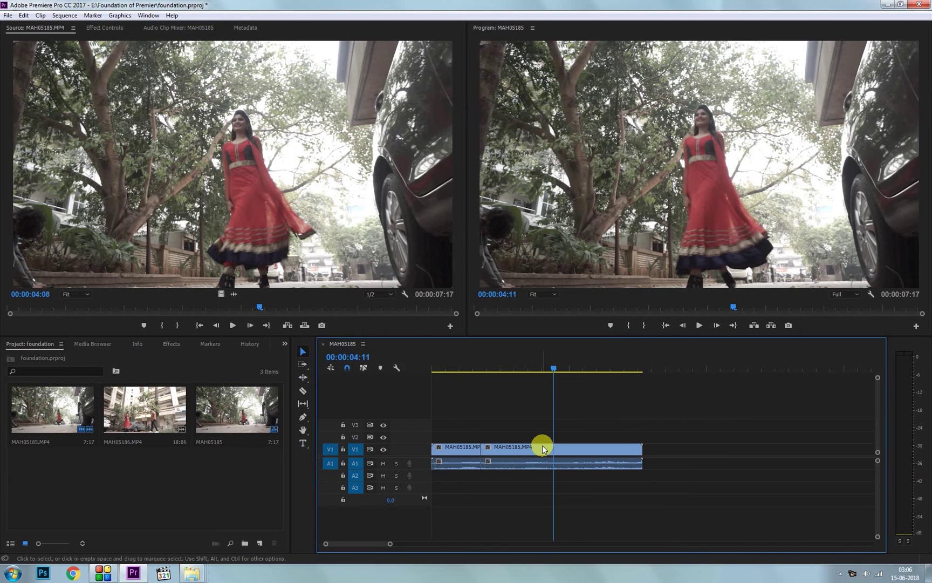